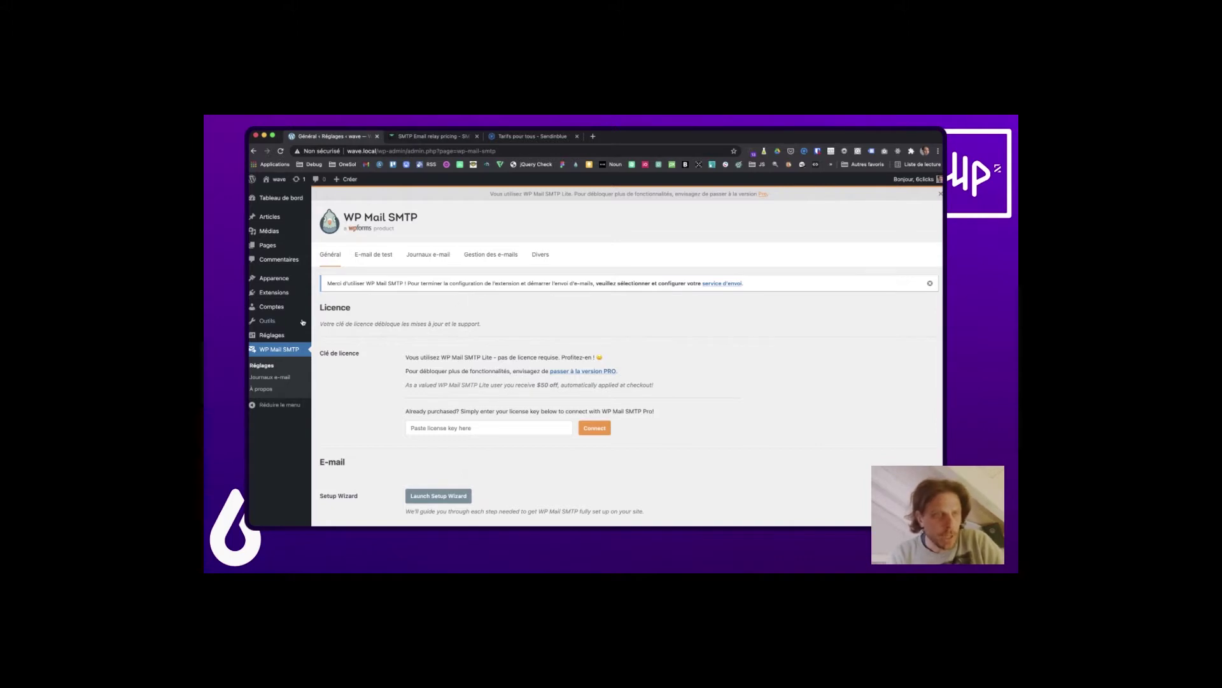
Look through the WP Mail SMTP general settings, from the licence section down to the e-mail sender options.
scroll(405, 386, down, 5)
scroll(405, 384, up, 3)
scroll(406, 385, down, 10)
scroll(406, 386, up, 12)
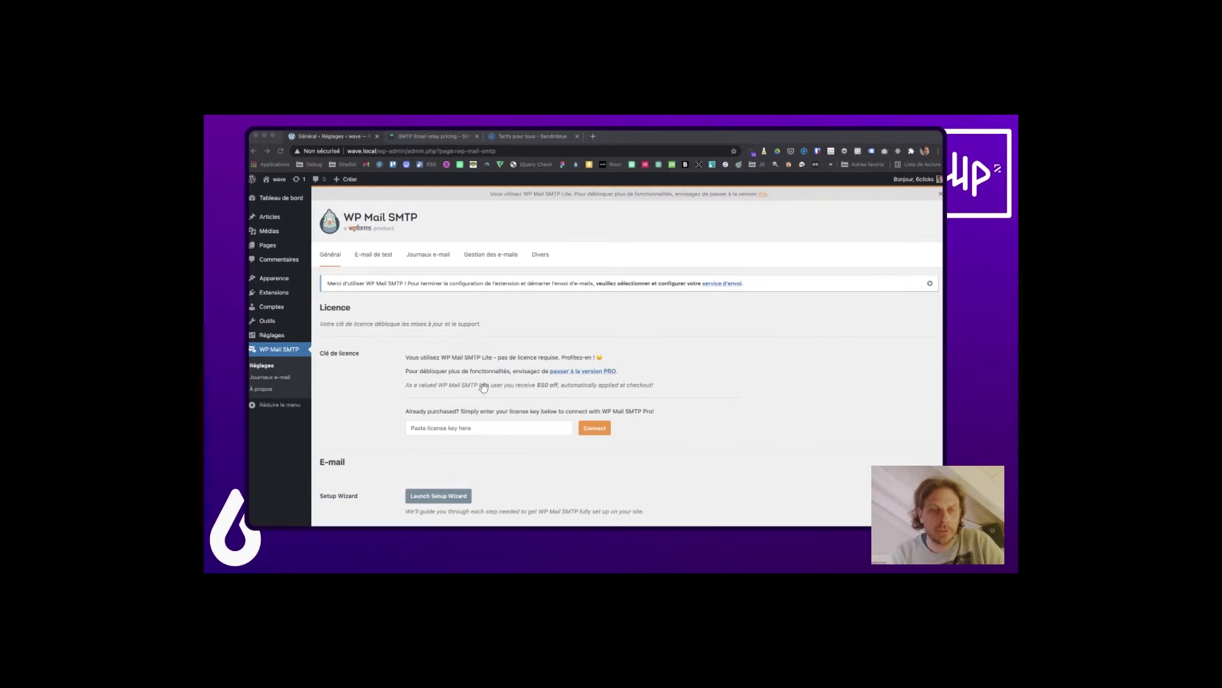
click(453, 440)
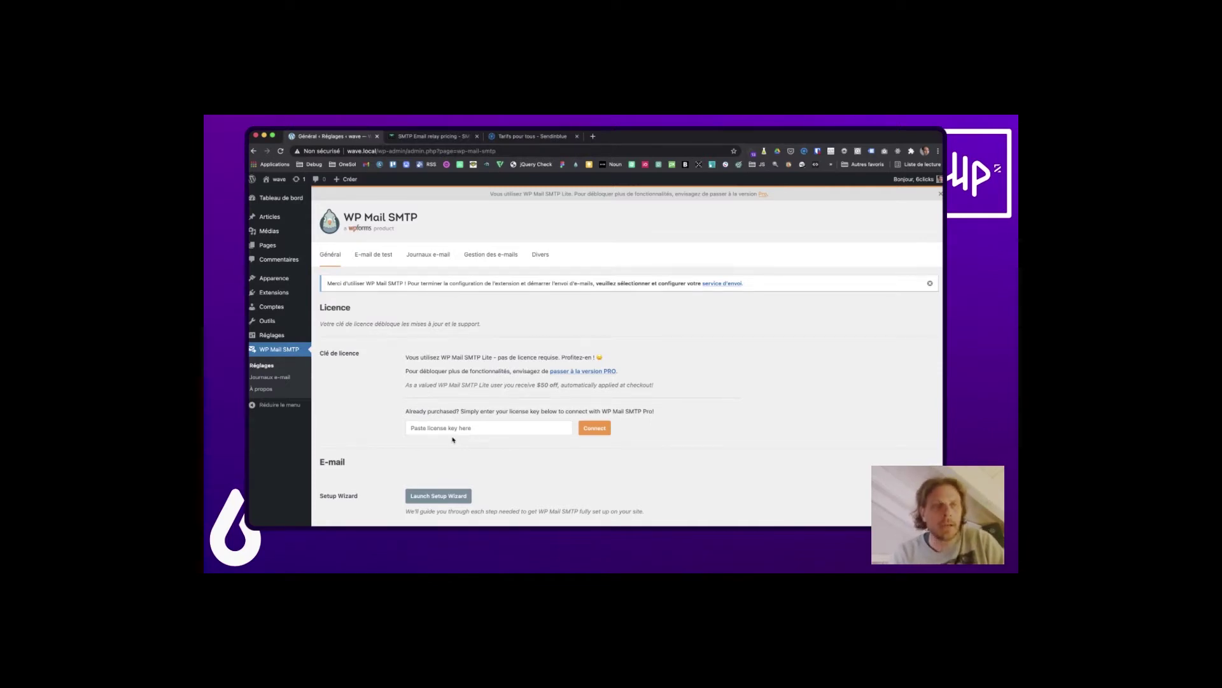
scroll(454, 439, down, 1)
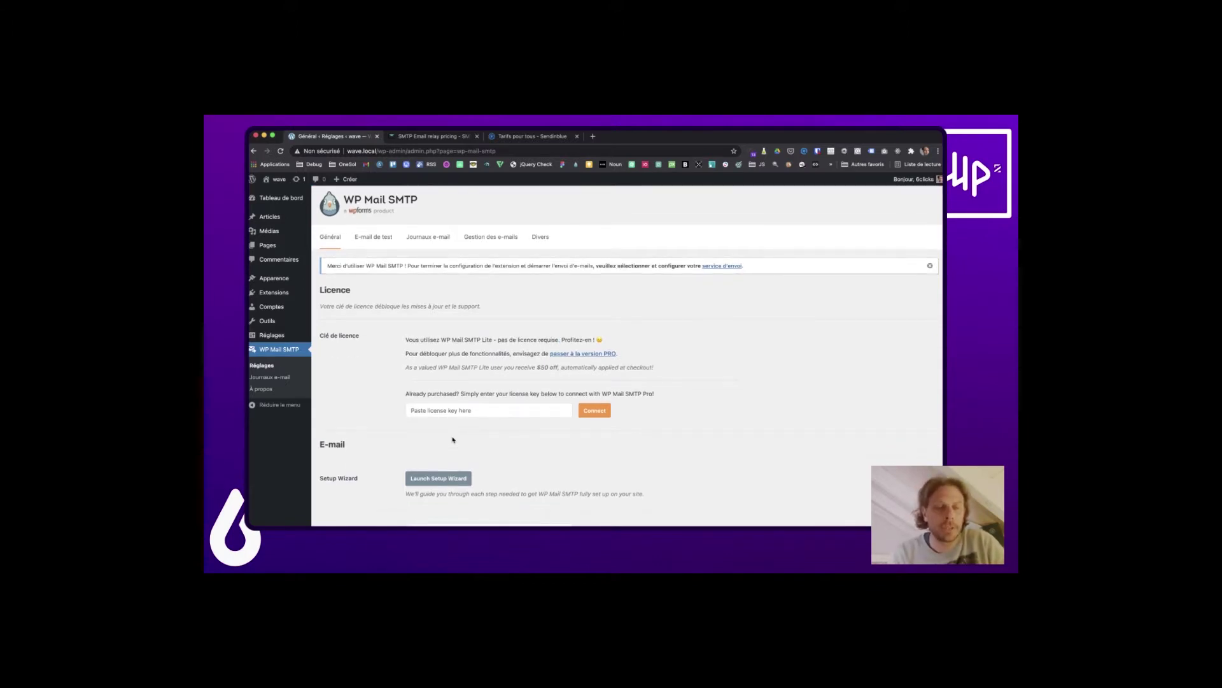
scroll(453, 439, down, 5)
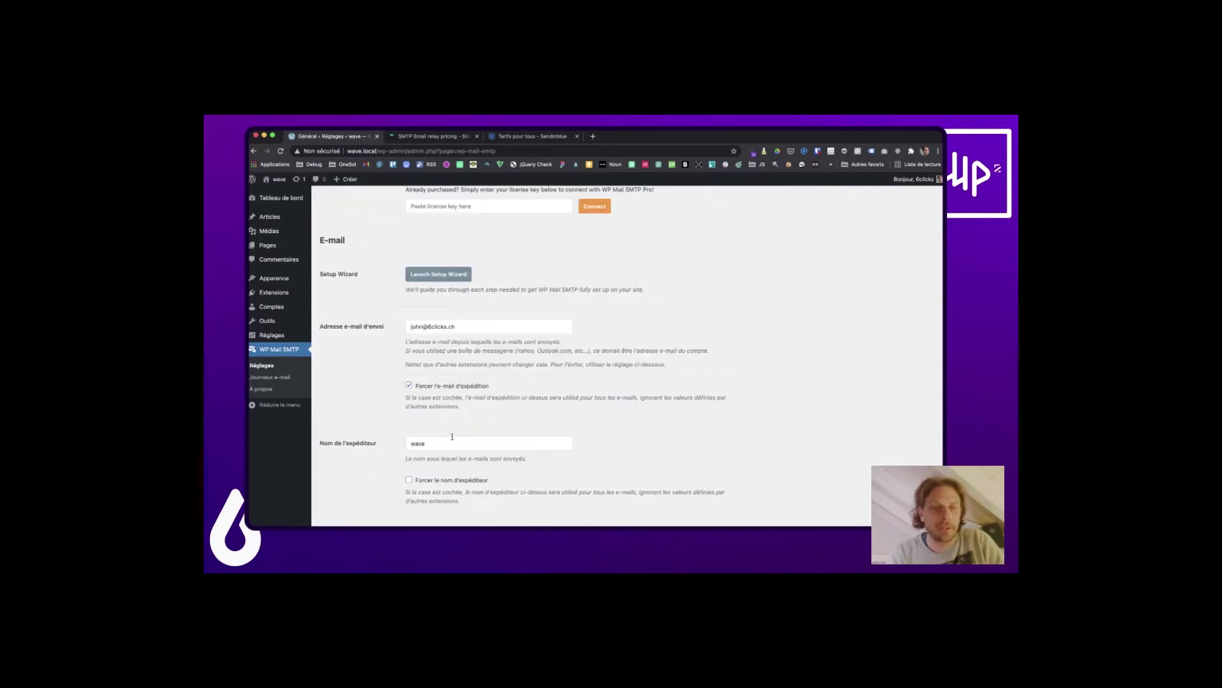
scroll(373, 383, up, 5)
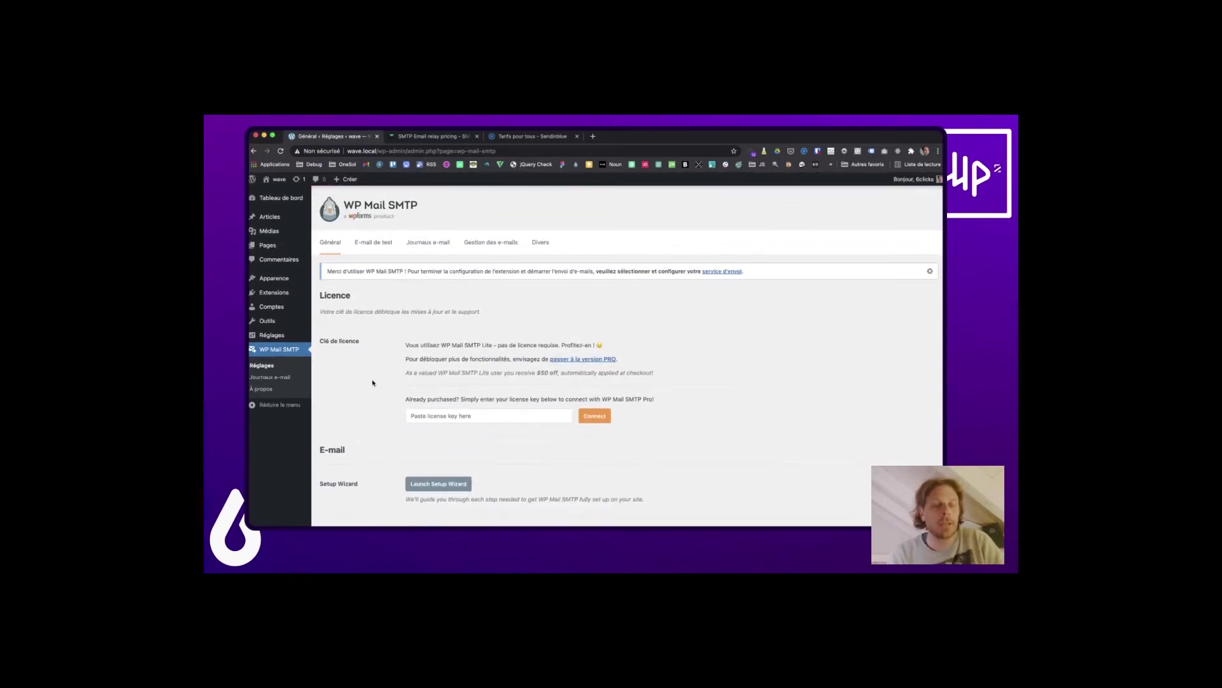
scroll(372, 383, down, 3)
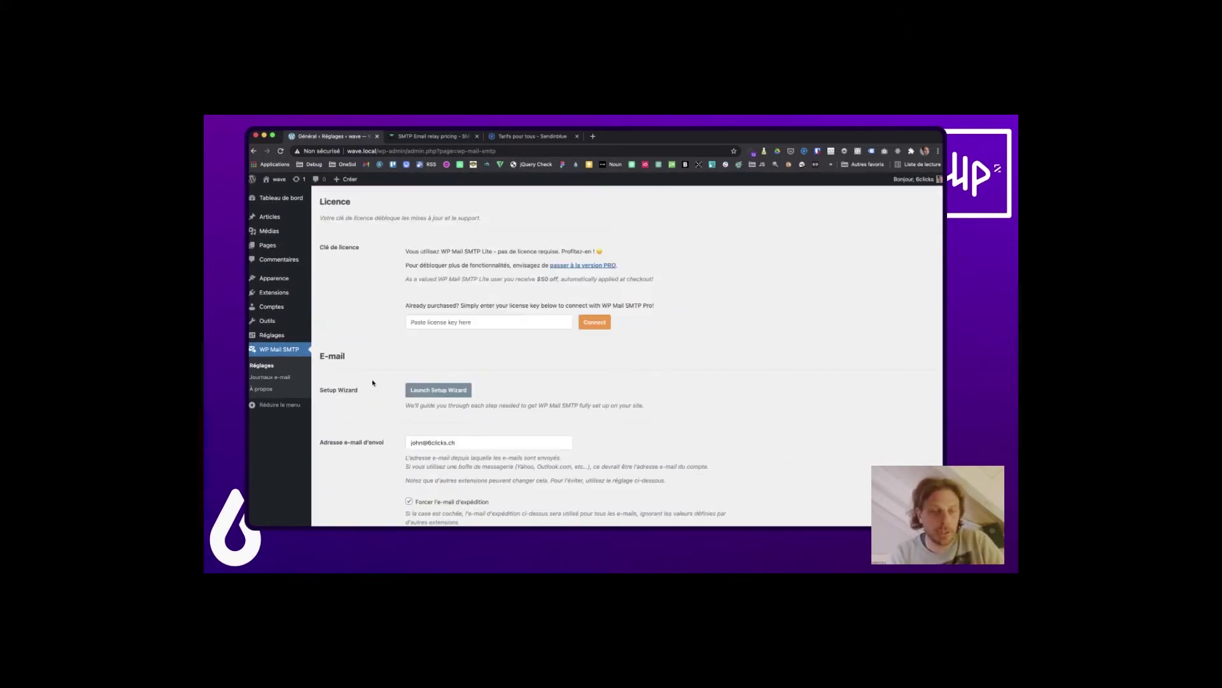
scroll(384, 290, down, 2)
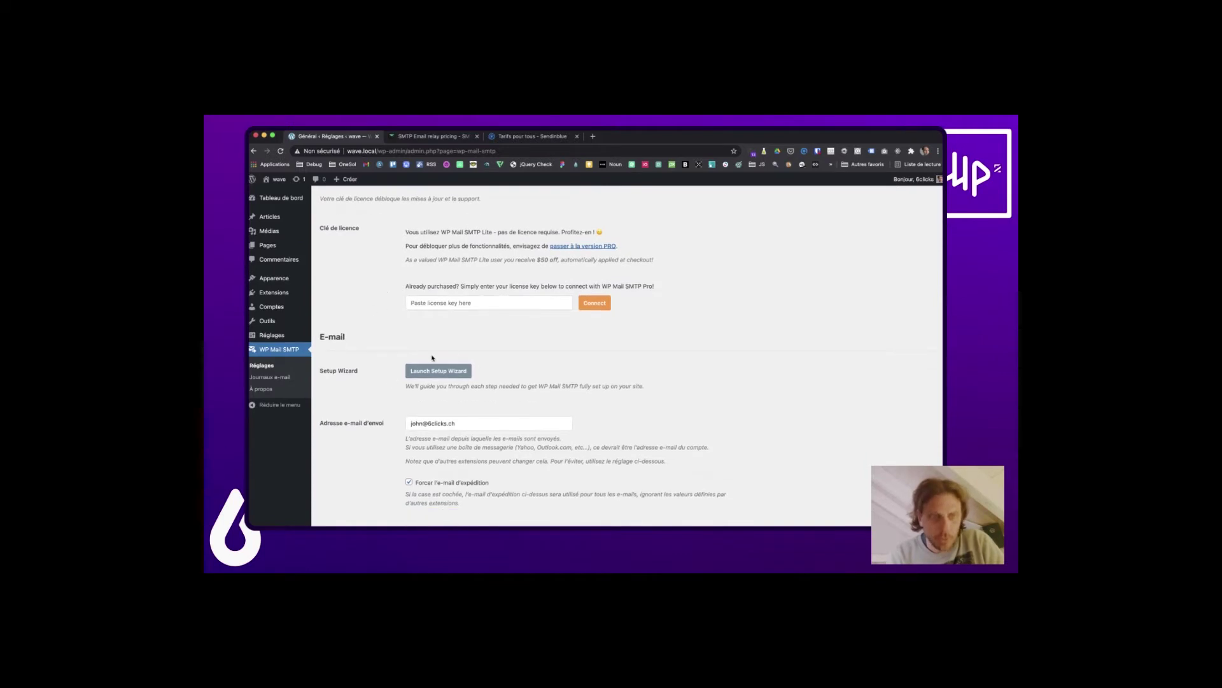
scroll(594, 361, down, 2)
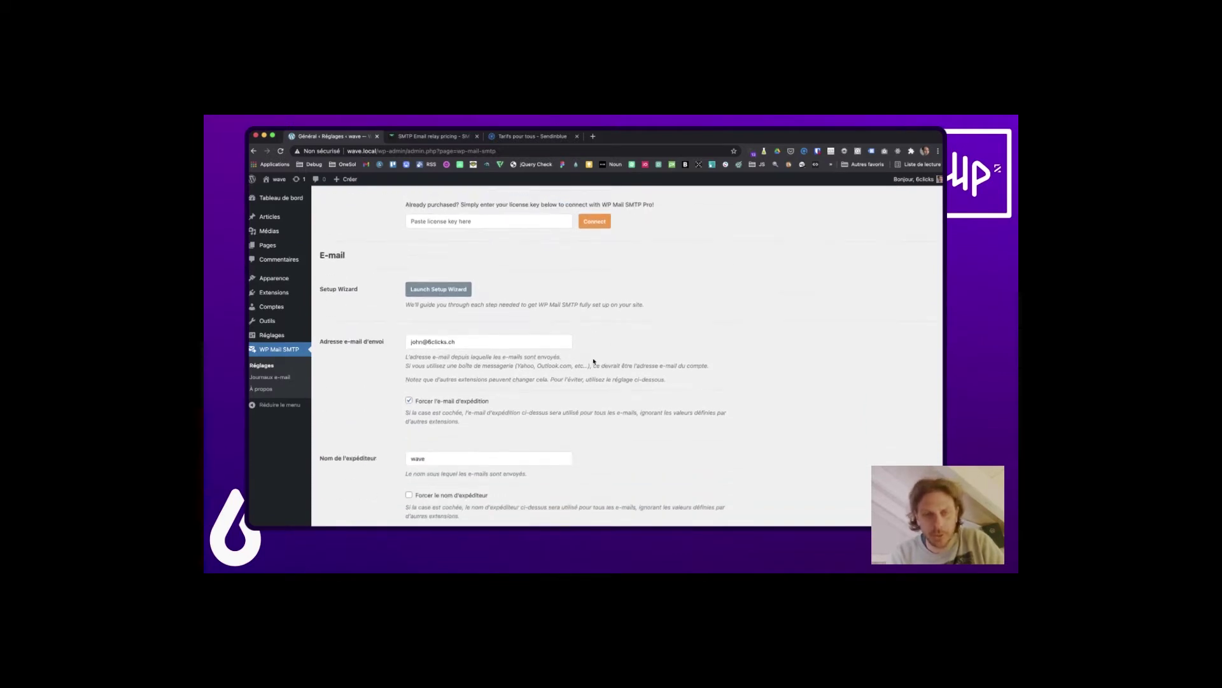
Compare the plugin's sender e-mail address with the administration e-mail in WordPress's general settings, opened in a separate tab, and close that tab.
click(390, 344)
drag(409, 342, 466, 341)
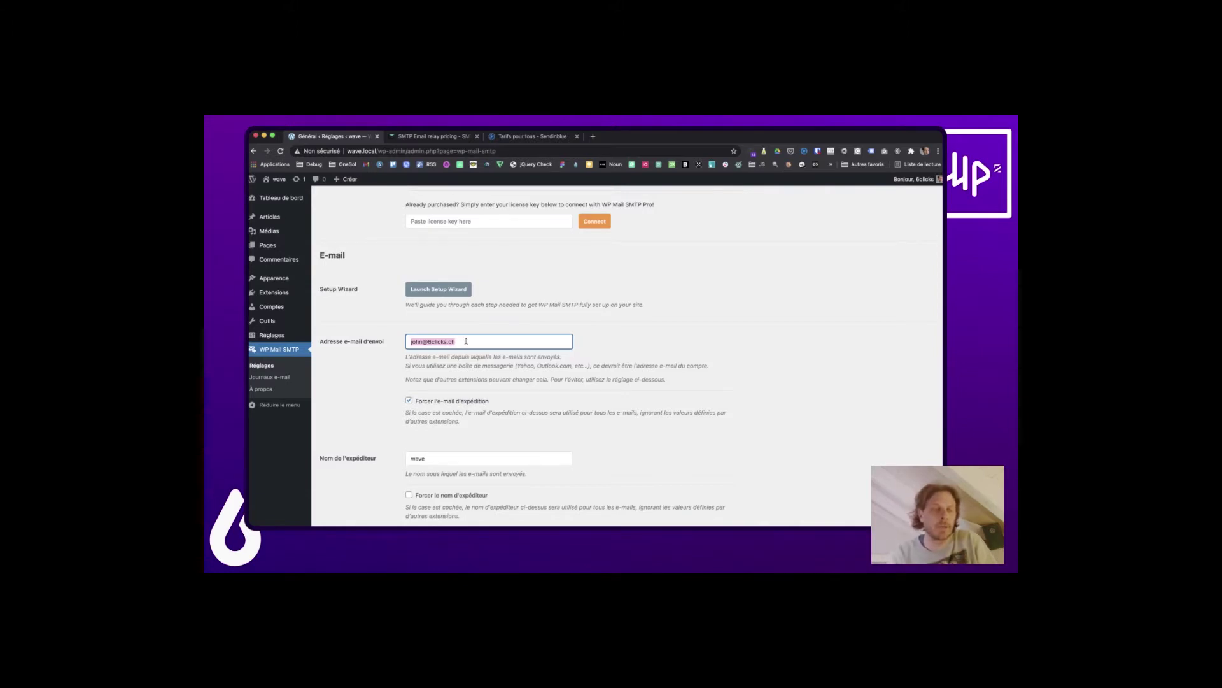
mouse_move(274, 340)
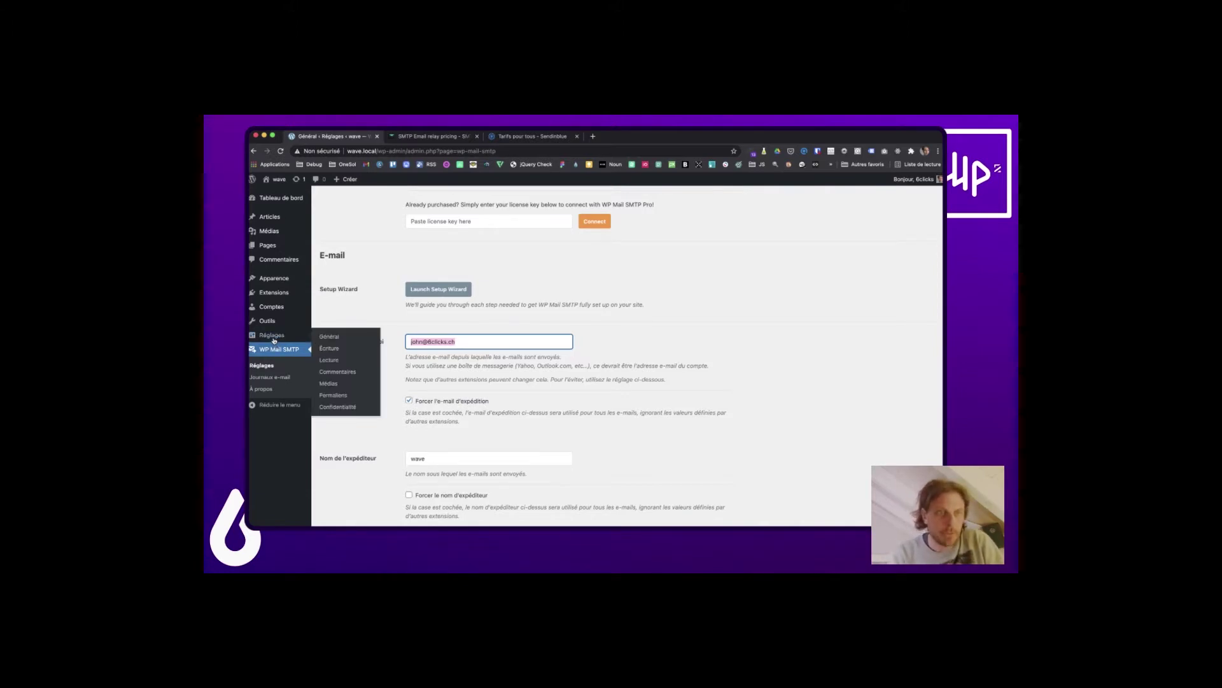
super+click(326, 338)
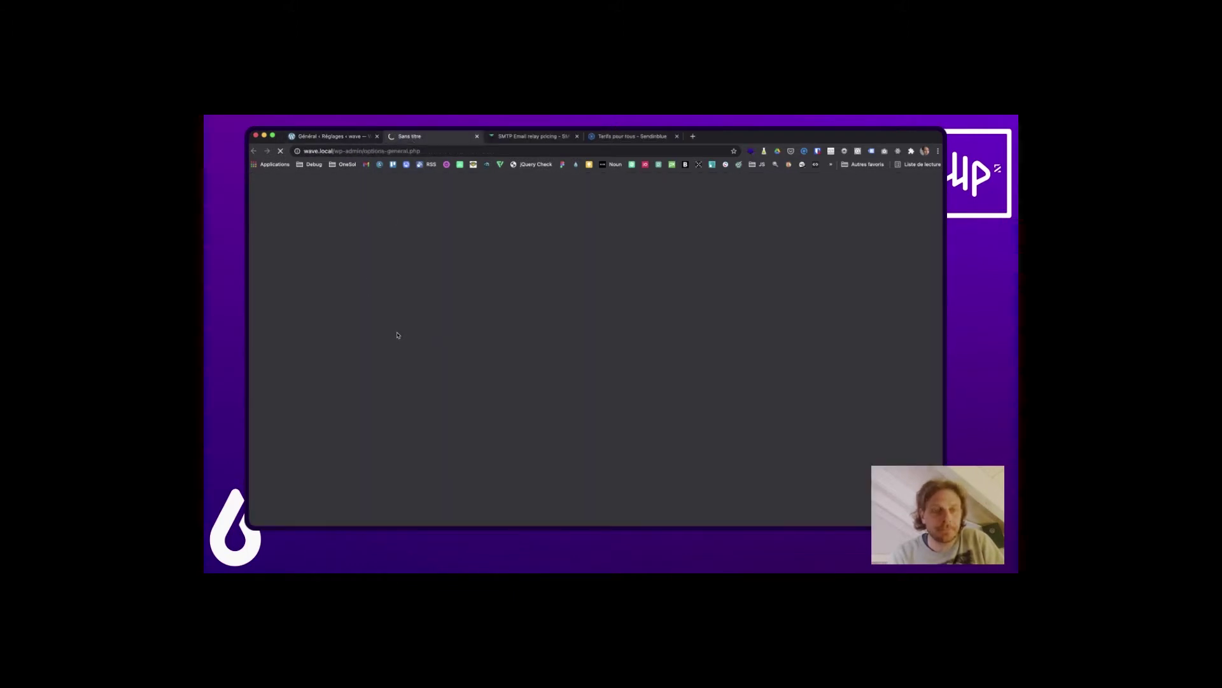
scroll(395, 335, down, 1)
drag(479, 331, 382, 336)
click(382, 336)
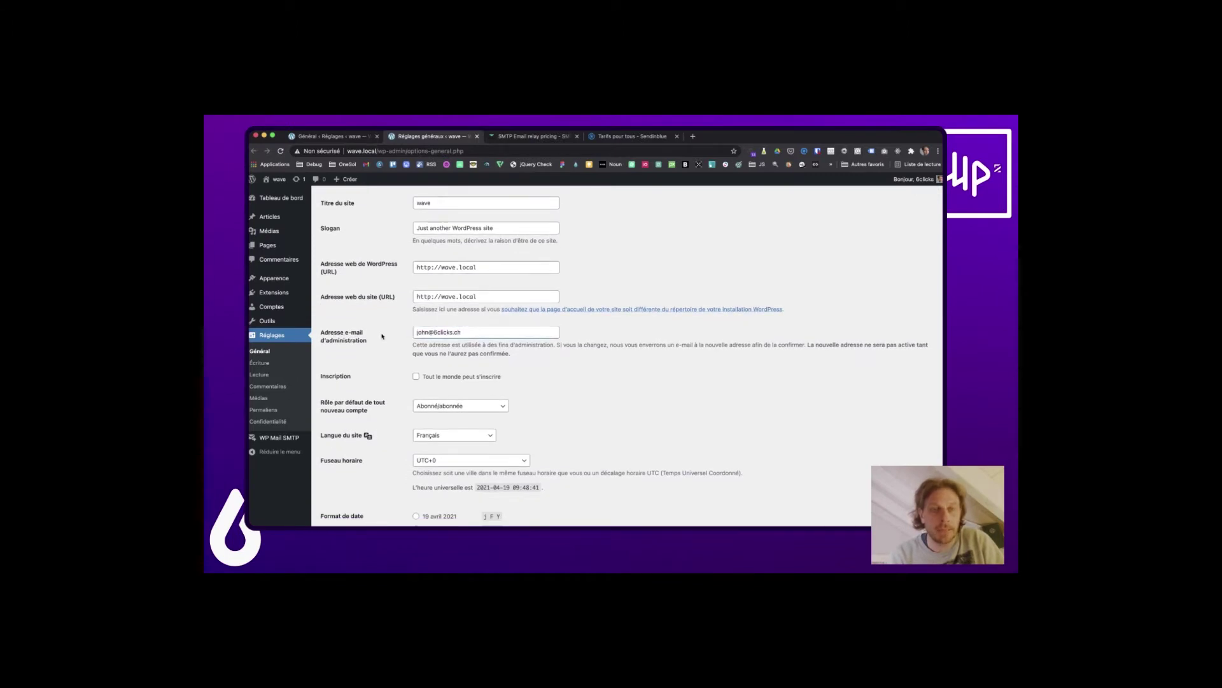
click(477, 136)
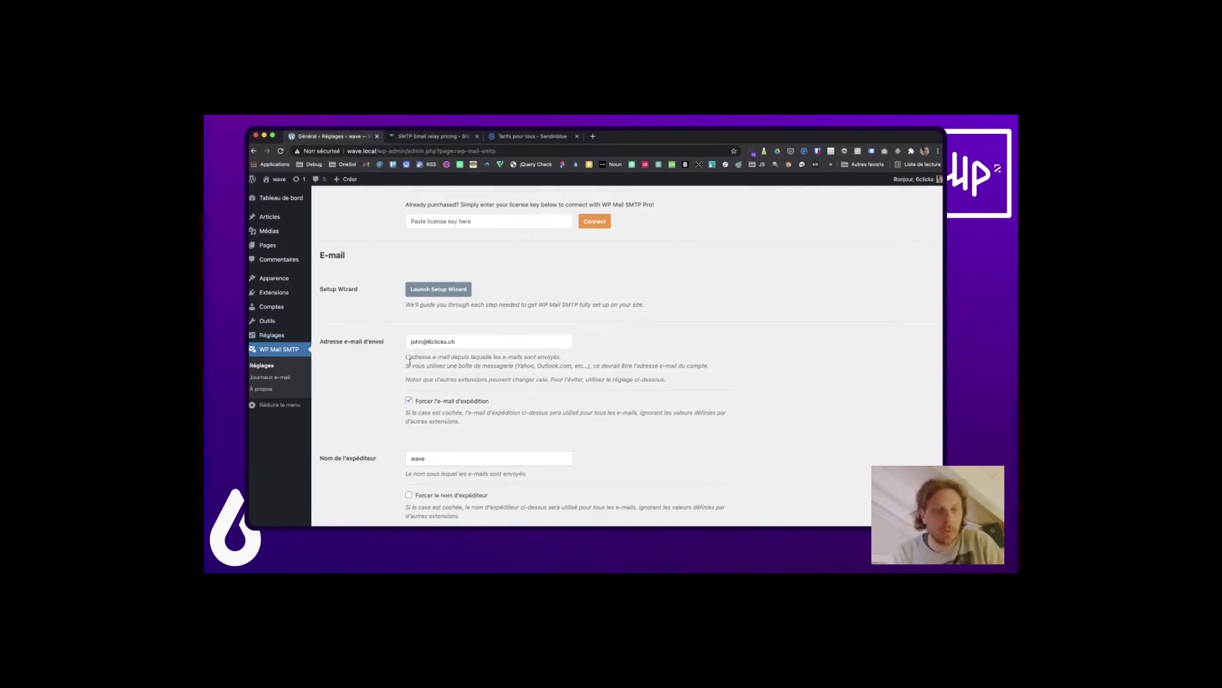
Examine the sender address, sender name and their force options in the WP Mail SMTP e-mail settings.
drag(359, 344, 411, 342)
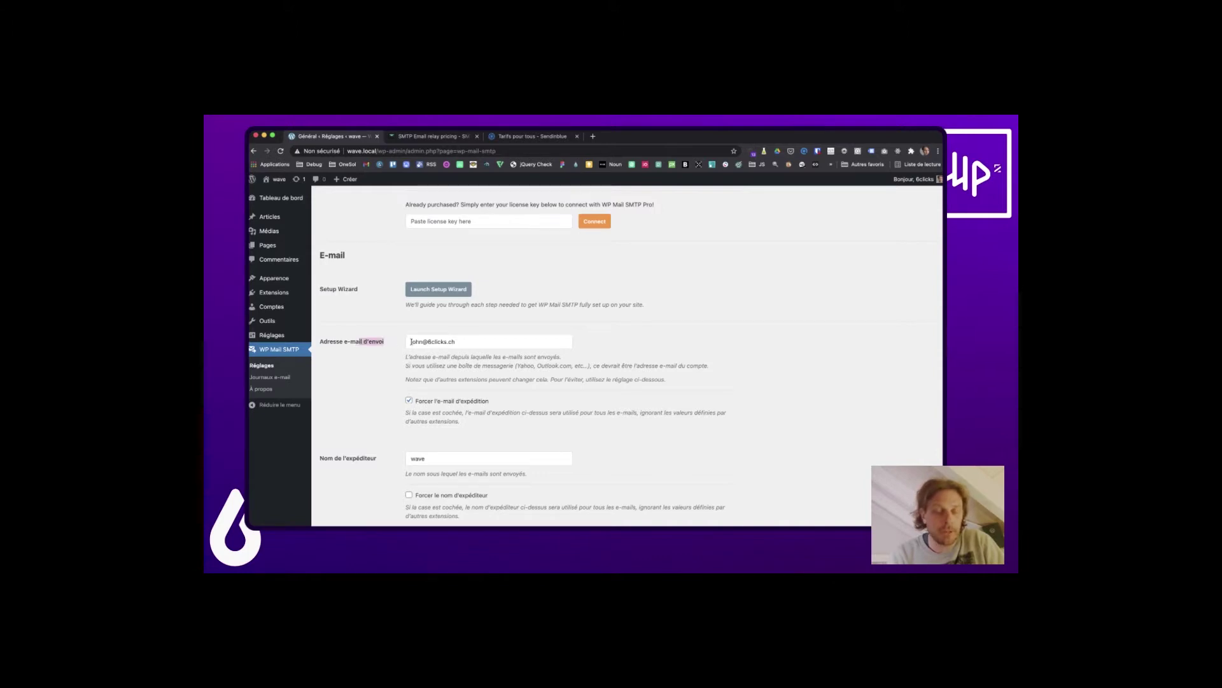
click(477, 345)
click(376, 391)
scroll(417, 411, down, 1)
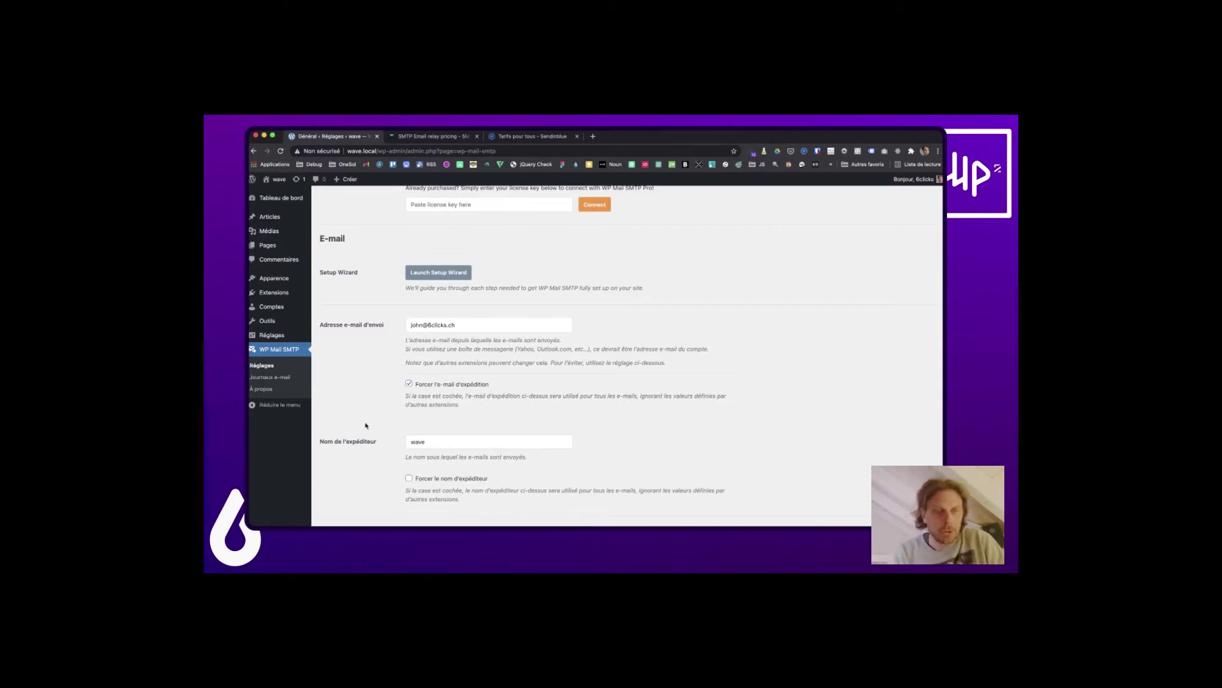
scroll(326, 379, down, 3)
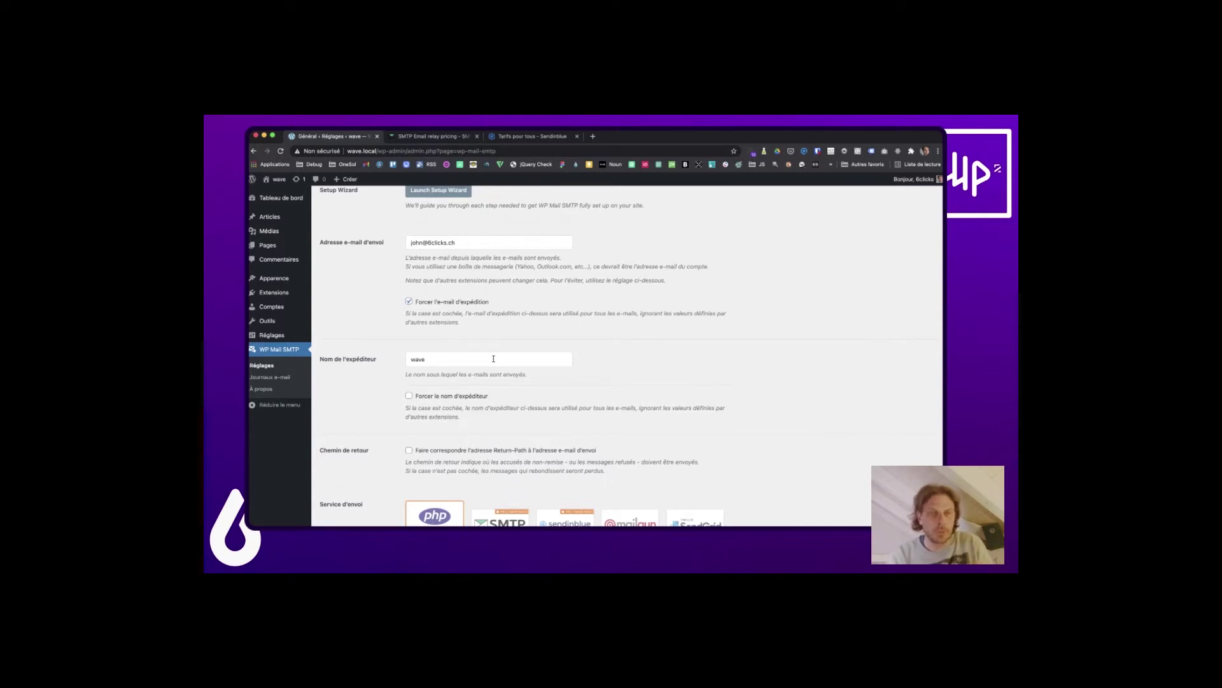
scroll(395, 316, down, 1)
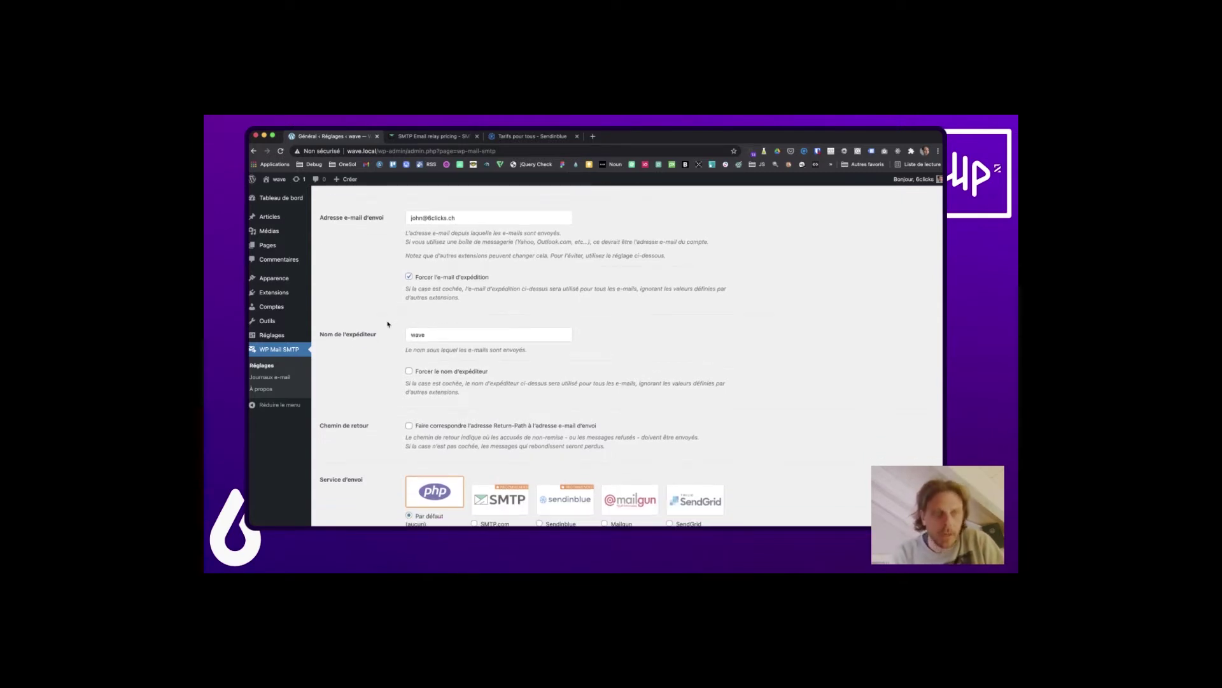
scroll(387, 325, down, 1)
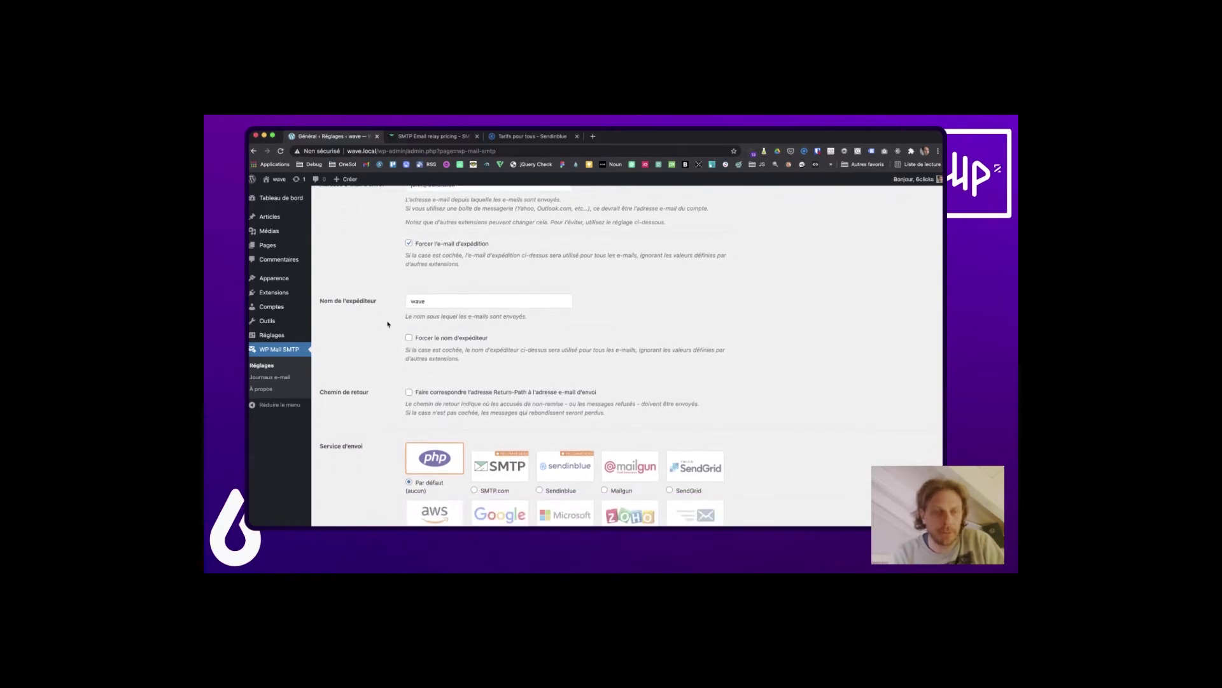
scroll(387, 325, down, 1)
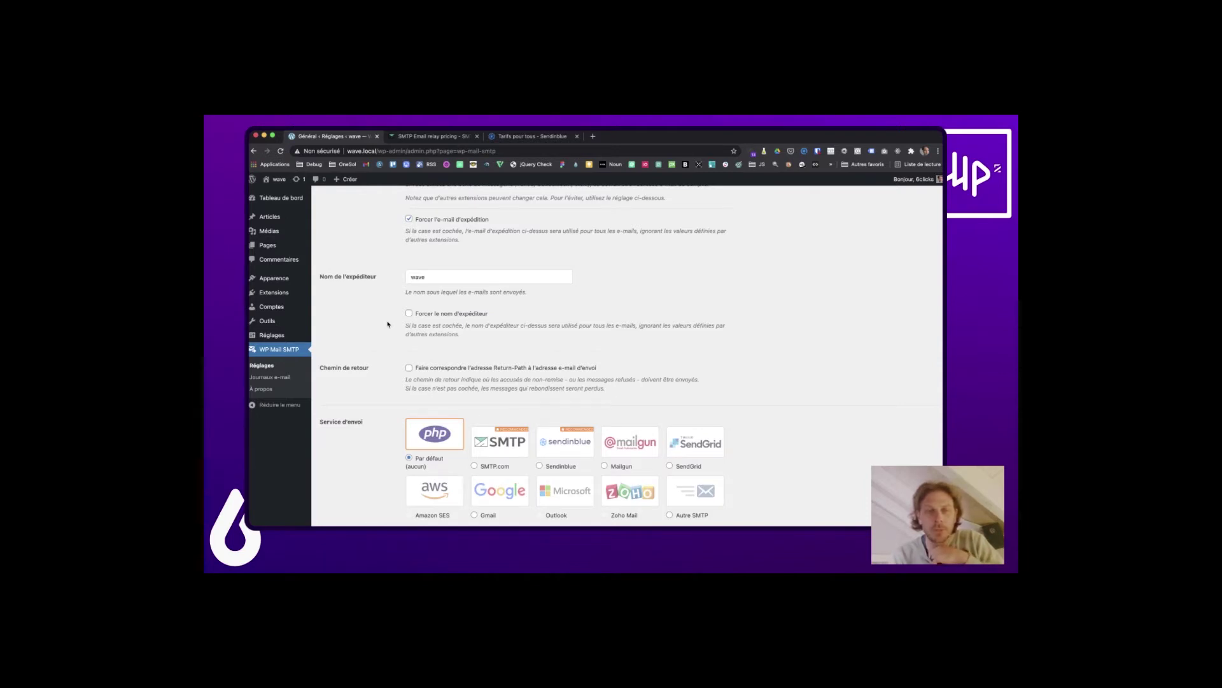
Examine the return path option and the available sending services in the WP Mail SMTP settings.
scroll(387, 324, down, 3)
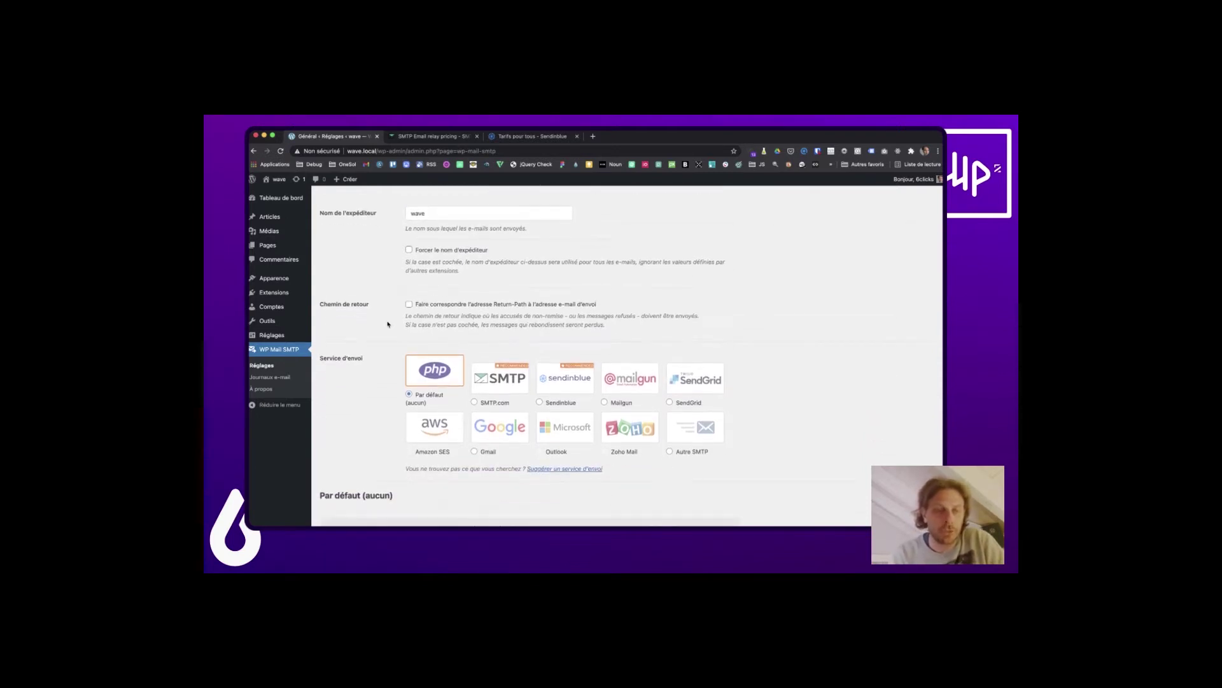
scroll(388, 324, down, 4)
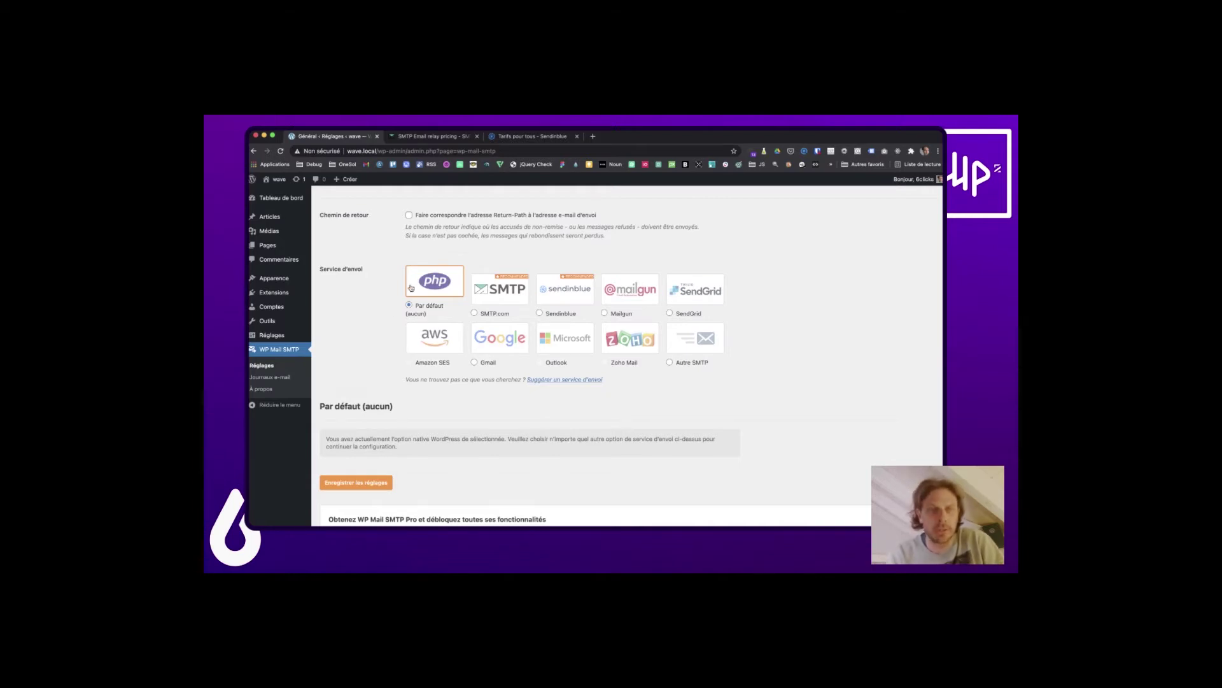
scroll(406, 273, up, 5)
scroll(406, 252, down, 3)
scroll(405, 251, up, 1)
scroll(406, 252, down, 2)
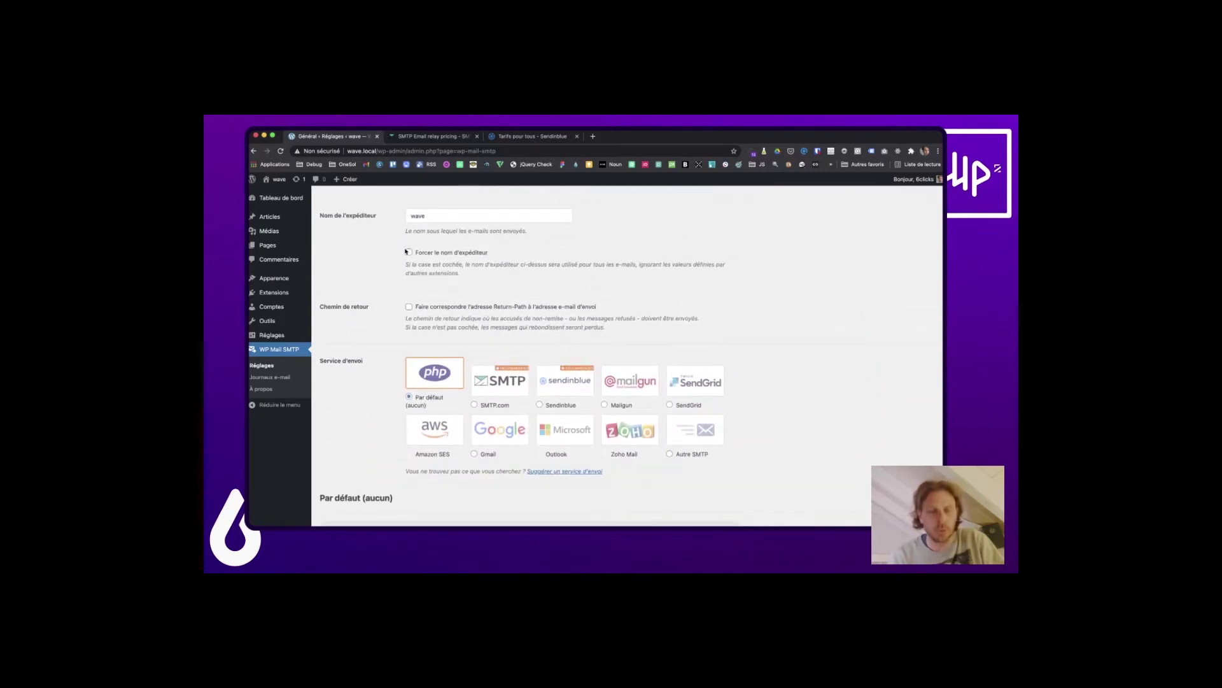
scroll(385, 375, down, 1)
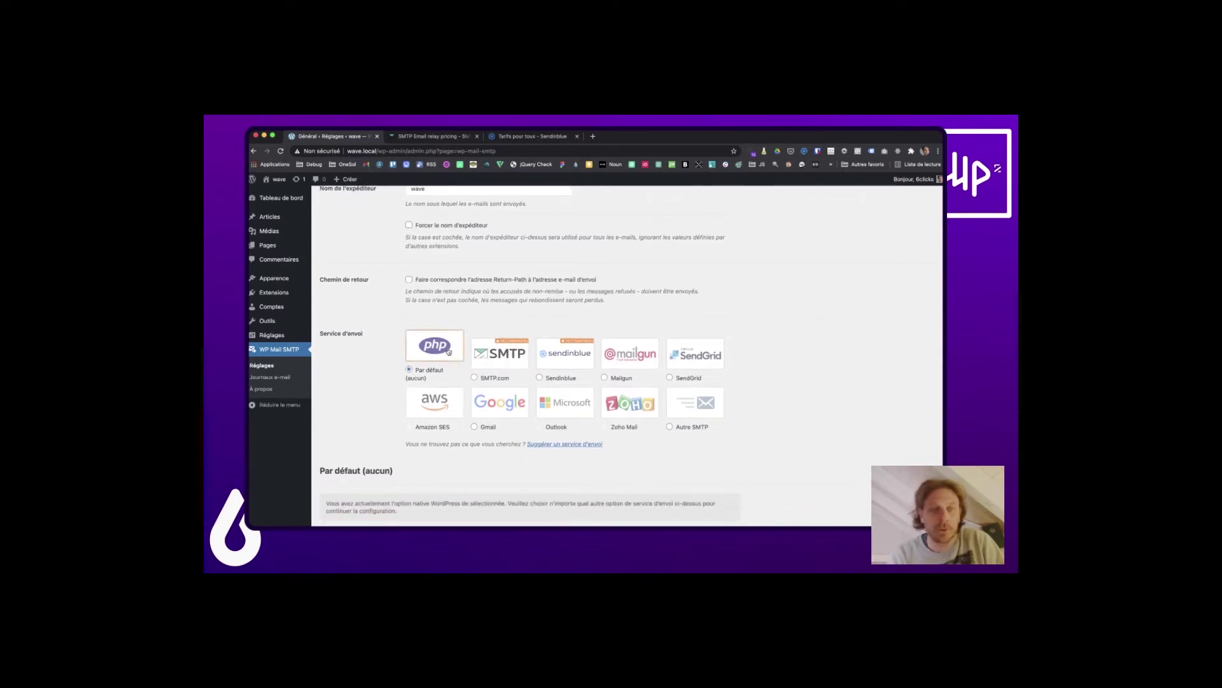
scroll(449, 352, down, 2)
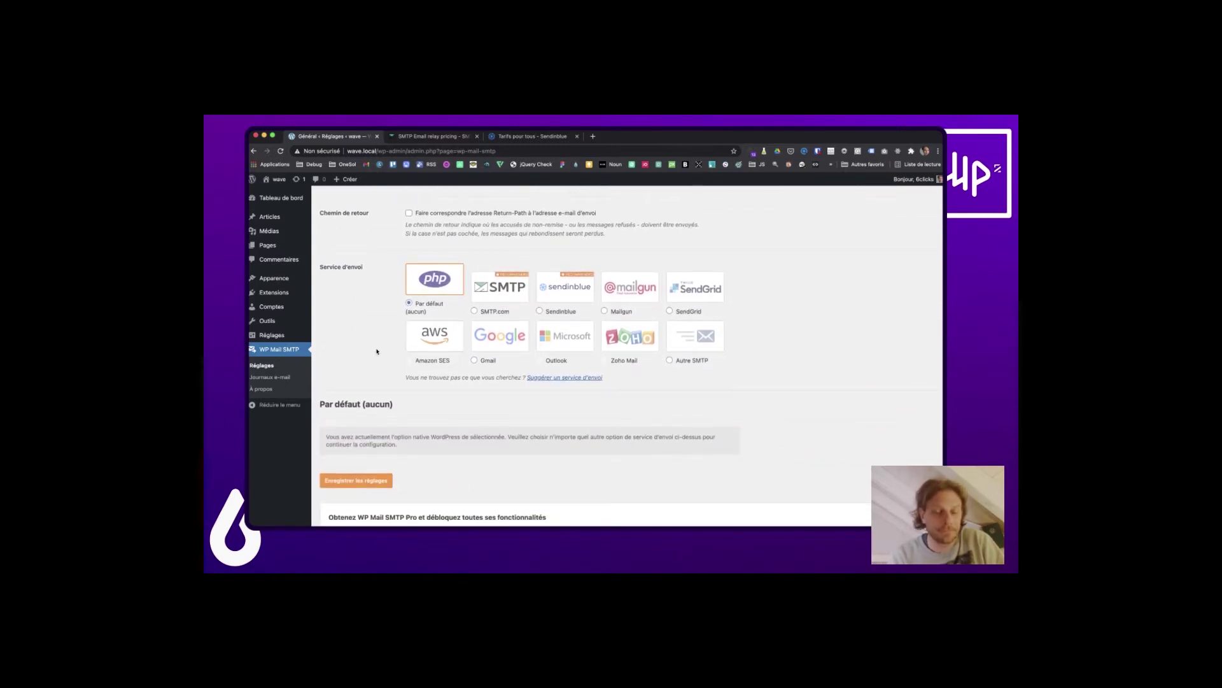
scroll(376, 351, down, 1)
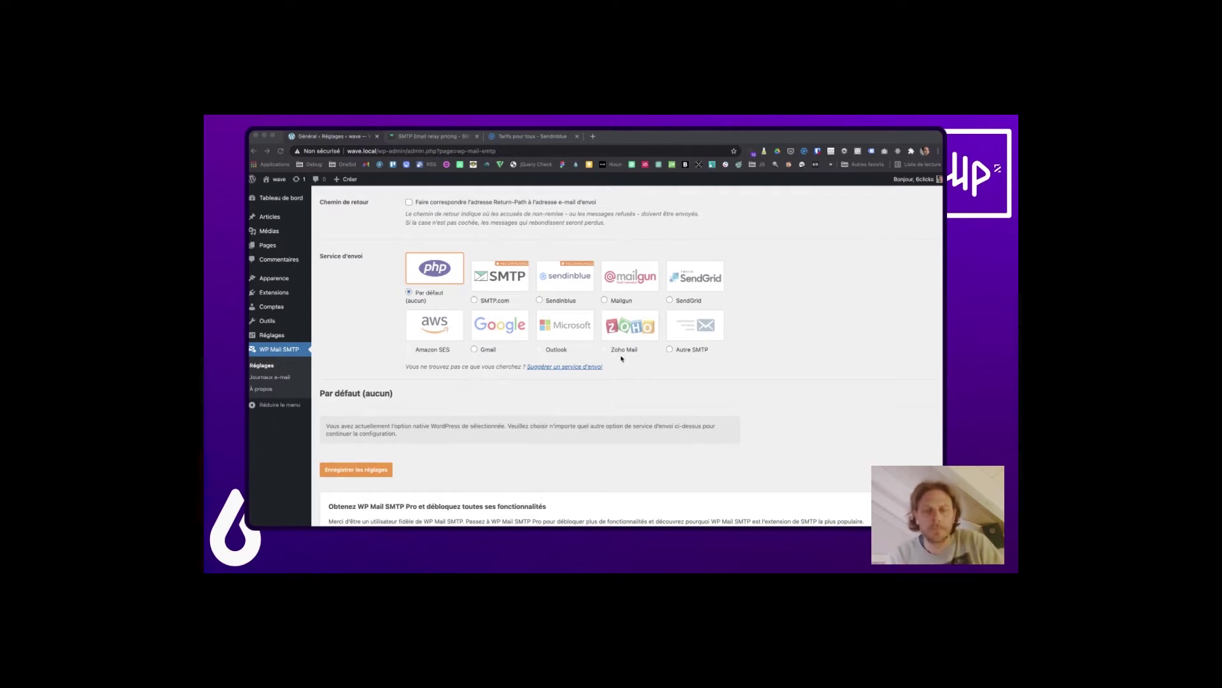
click(468, 376)
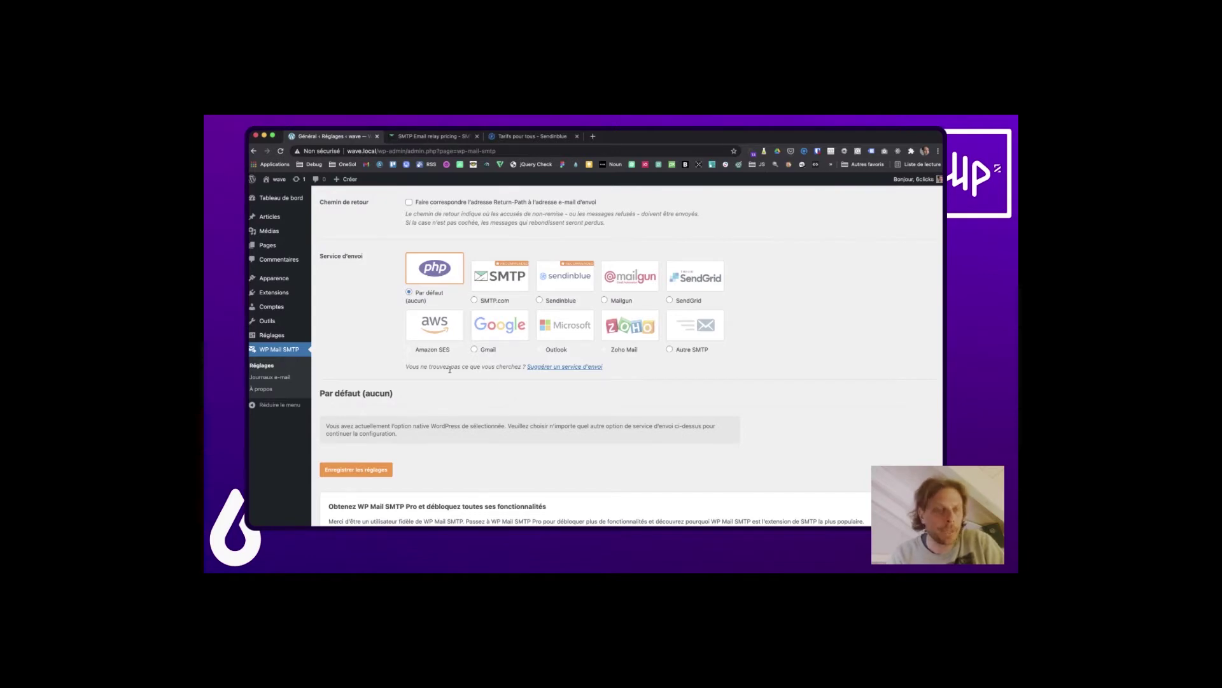
Review SMTP.com's pricing plans, dismissing the sandbox offer and checking e-mail volumes and Essential plan features, and return to the WP Mail SMTP settings.
click(428, 139)
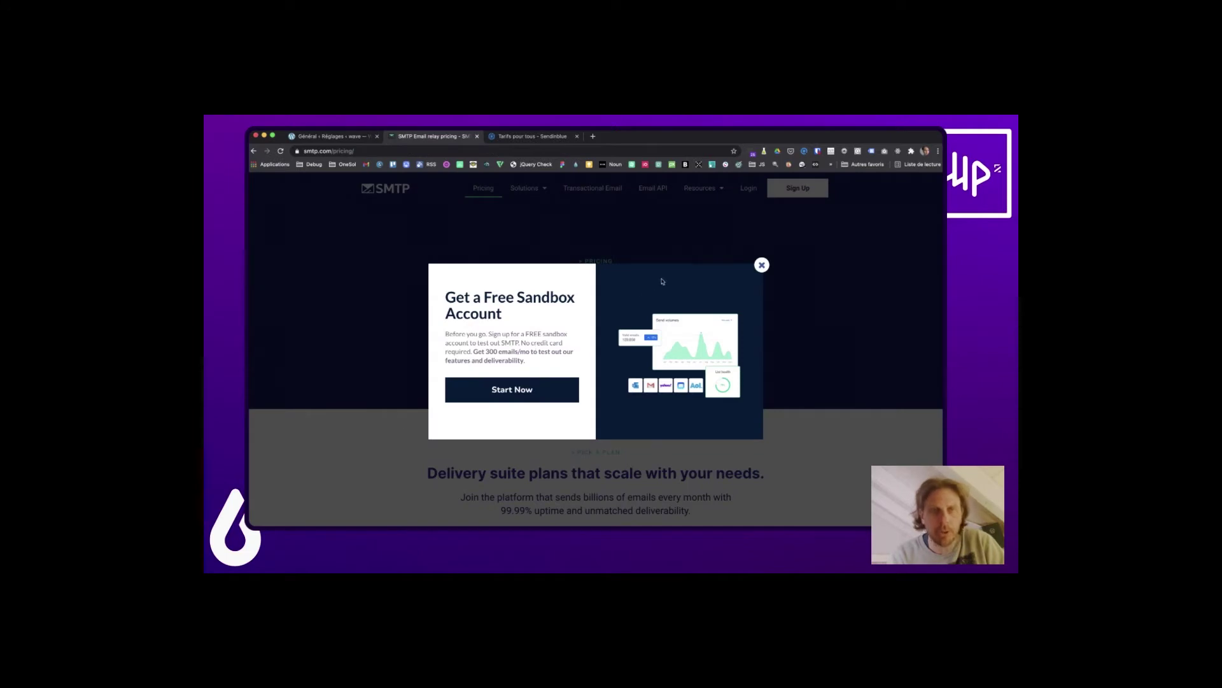
click(761, 265)
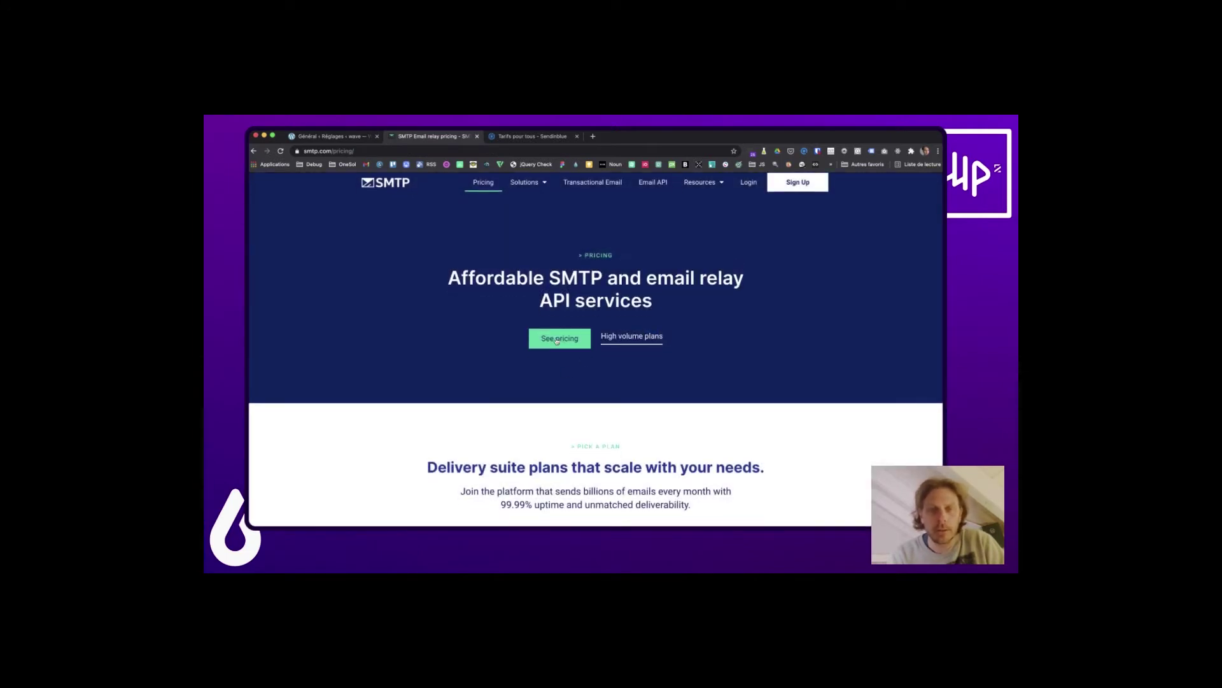
click(557, 339)
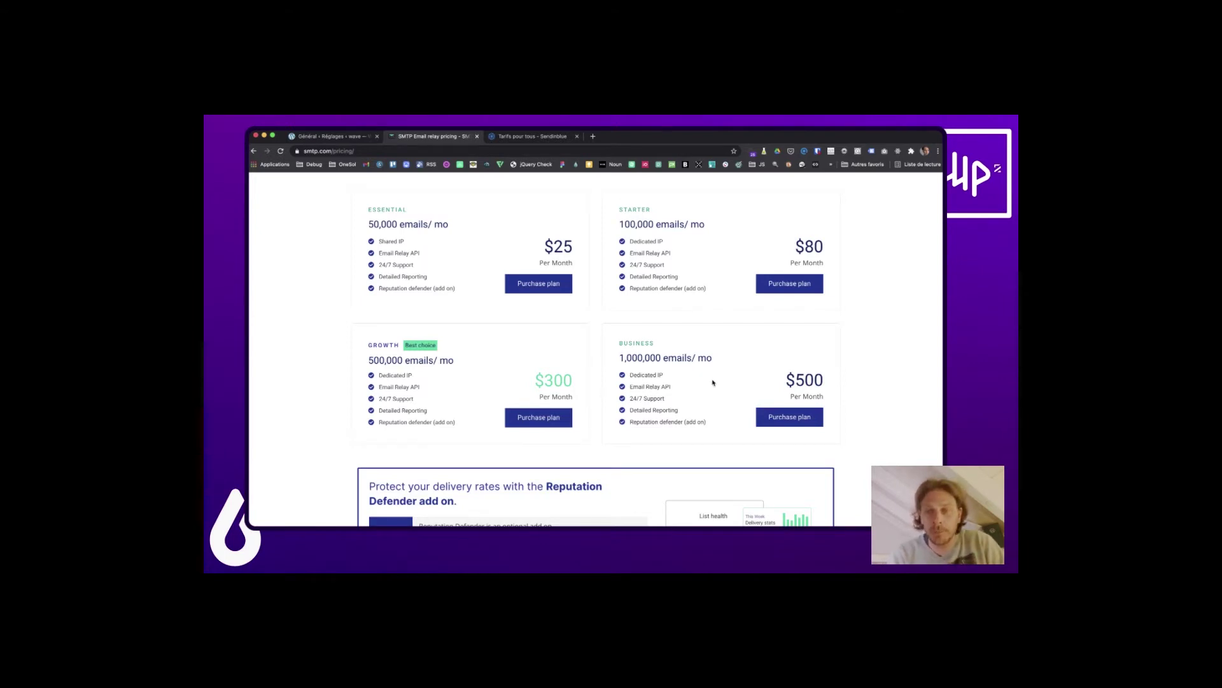
drag(619, 359, 718, 362)
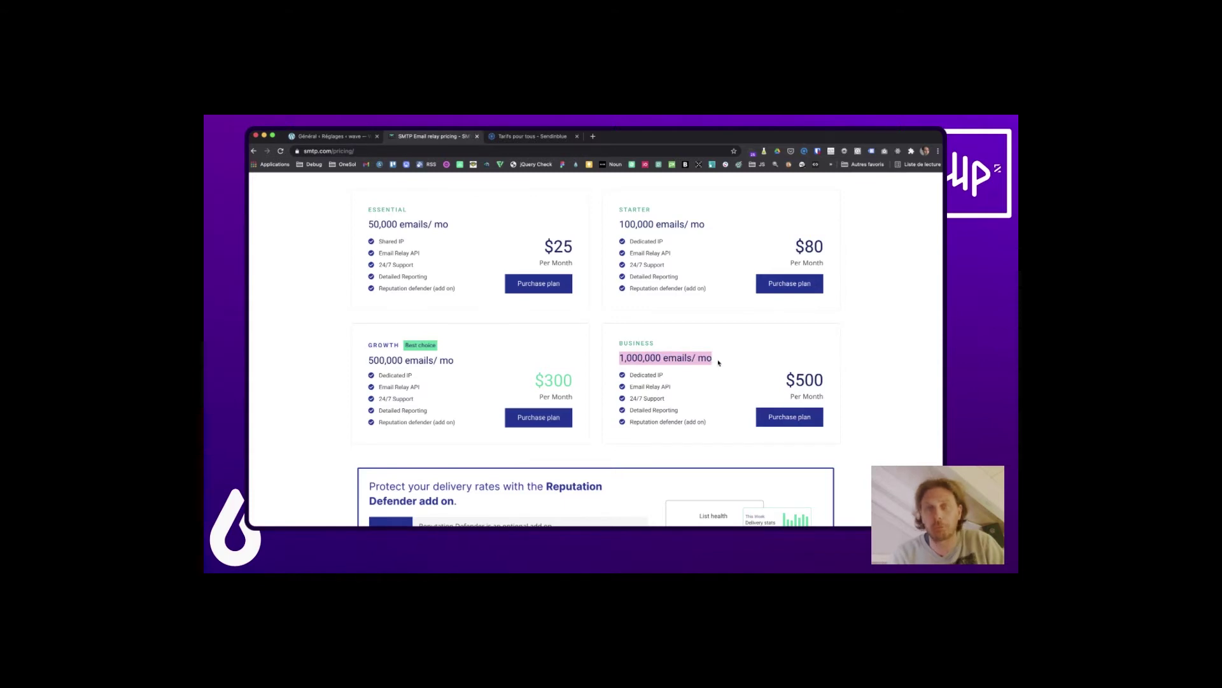
scroll(718, 362, down, 1)
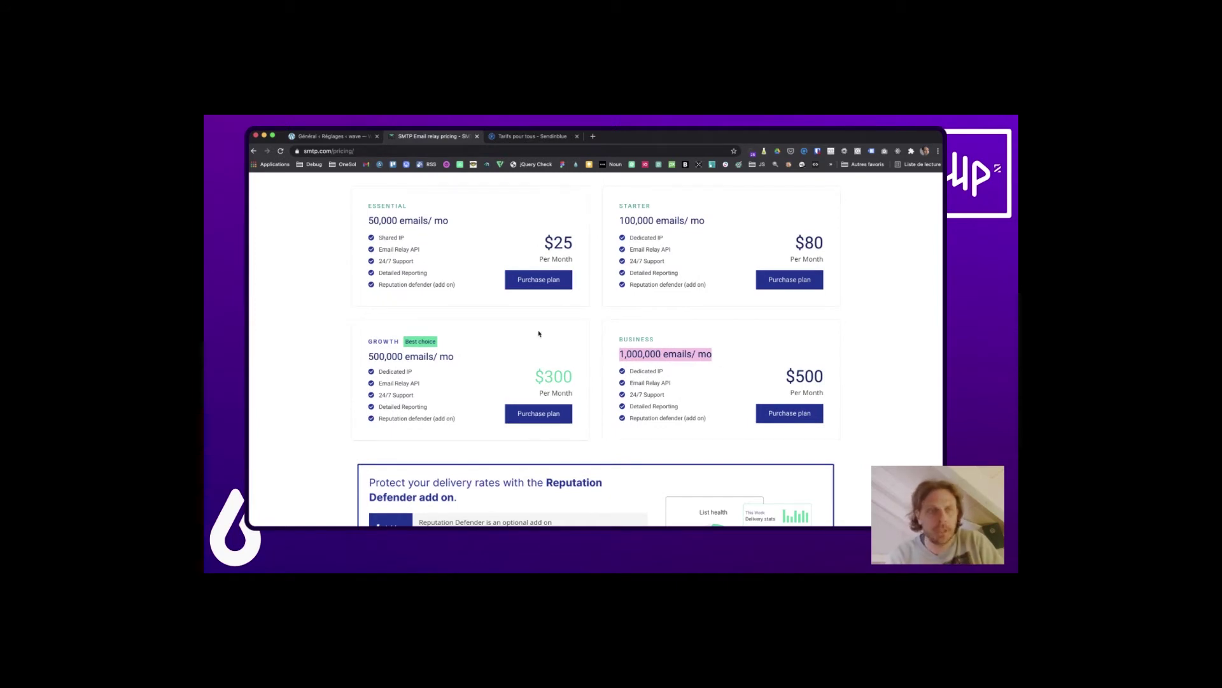
scroll(379, 239, up, 1)
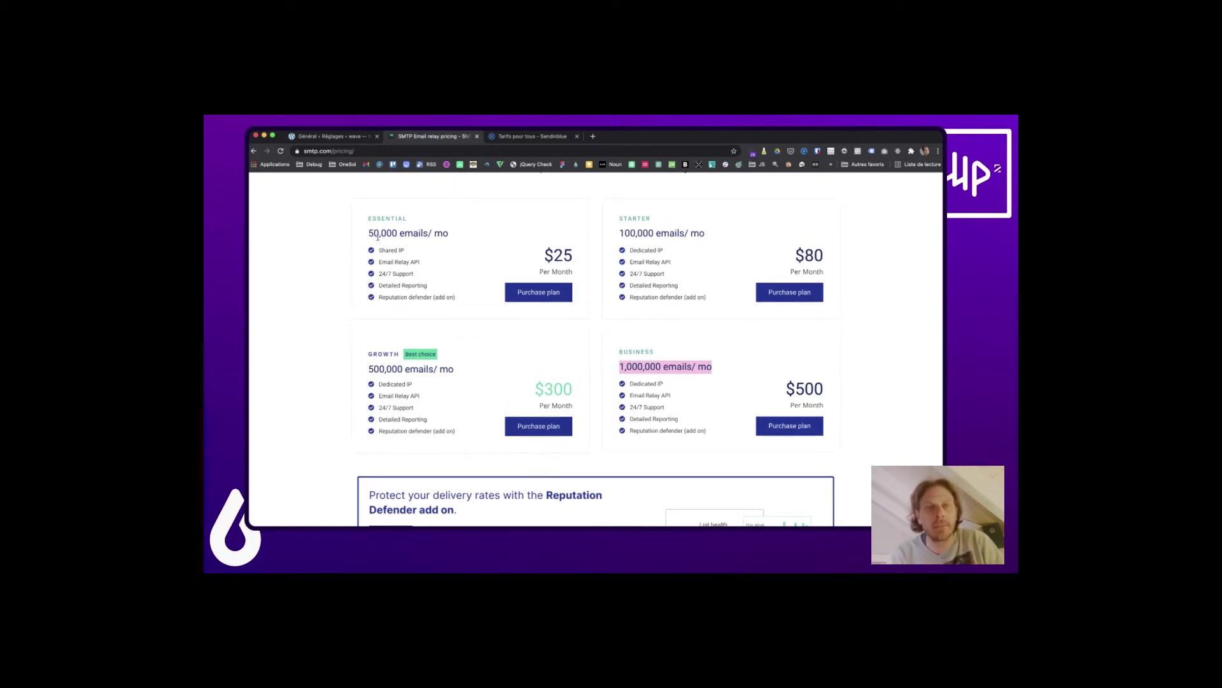
drag(380, 251, 405, 251)
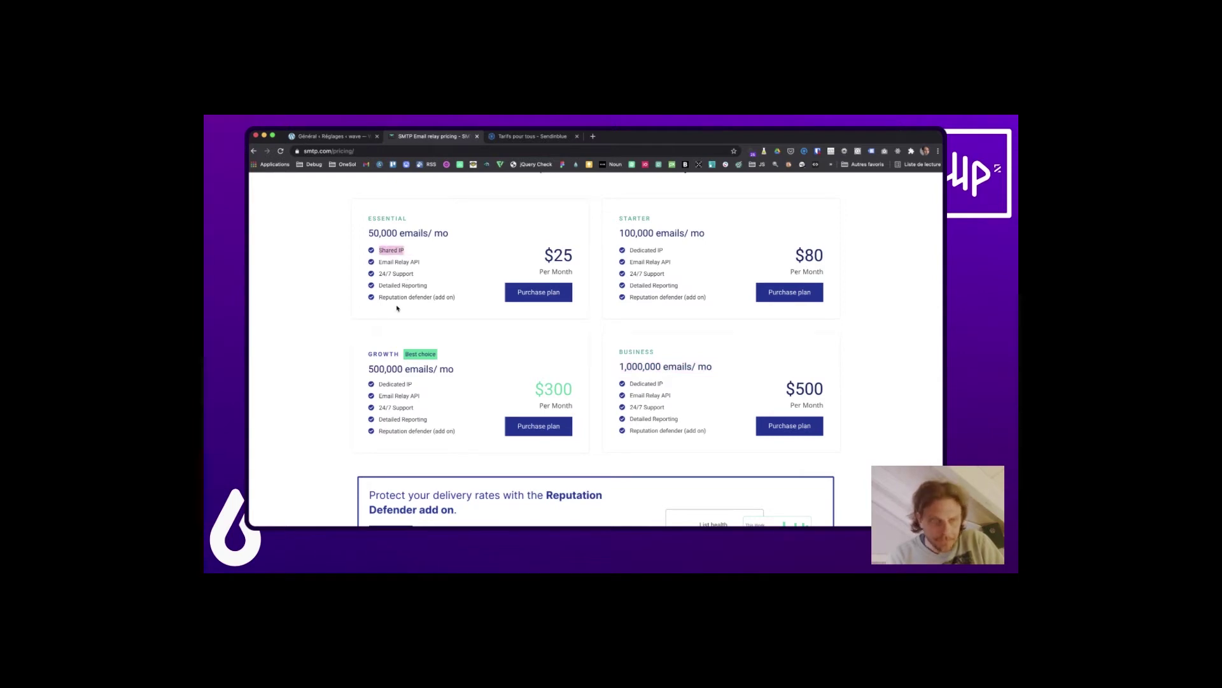
drag(379, 296, 465, 303)
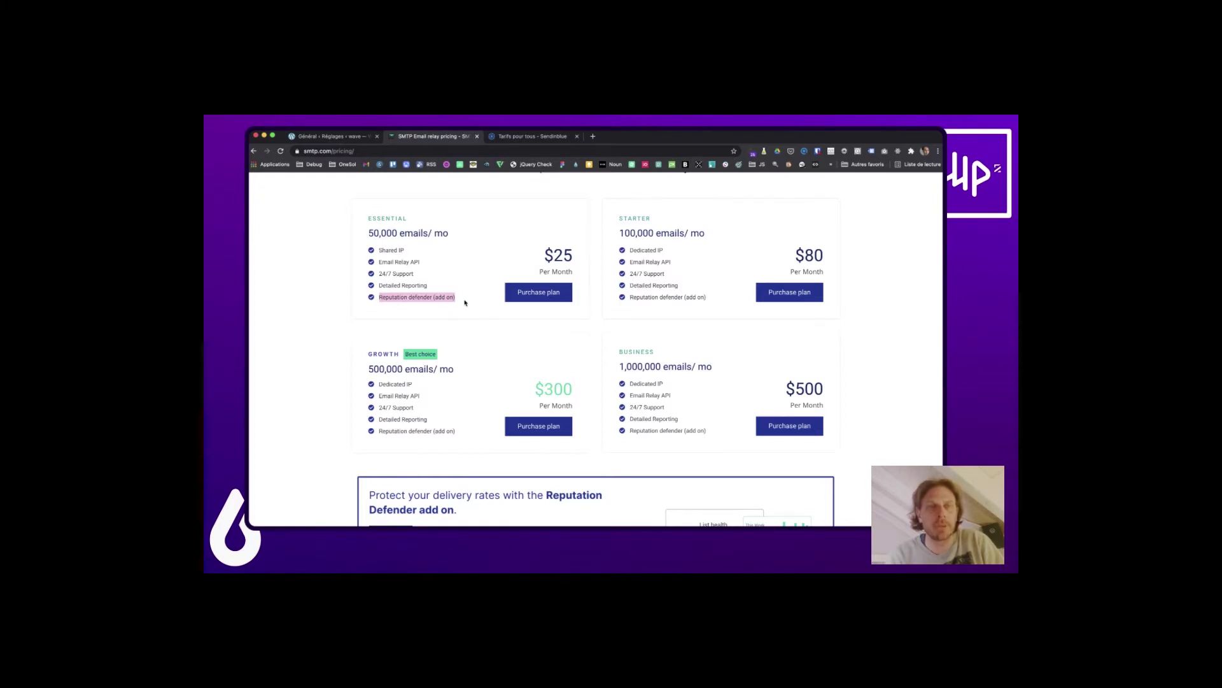
click(341, 137)
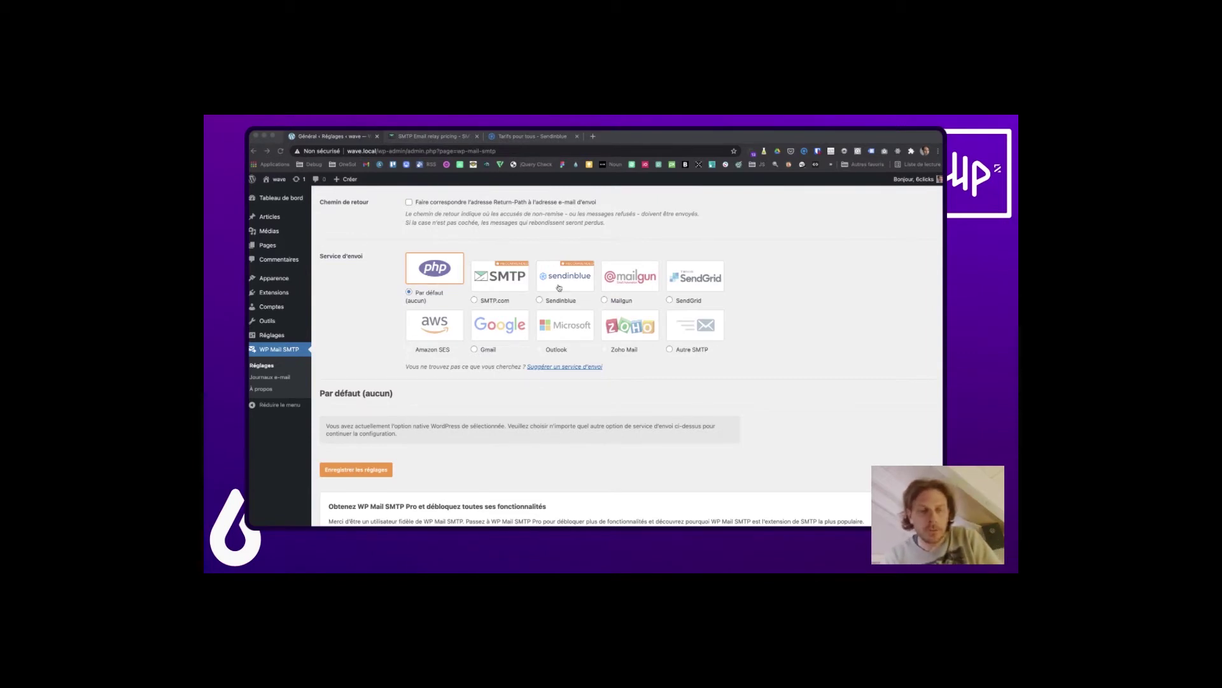
Review Sendinblue's pricing plans, comparing the monthly prices, e-mail volumes and features, especially the daily sending limit of the free Gratuit plan.
click(519, 139)
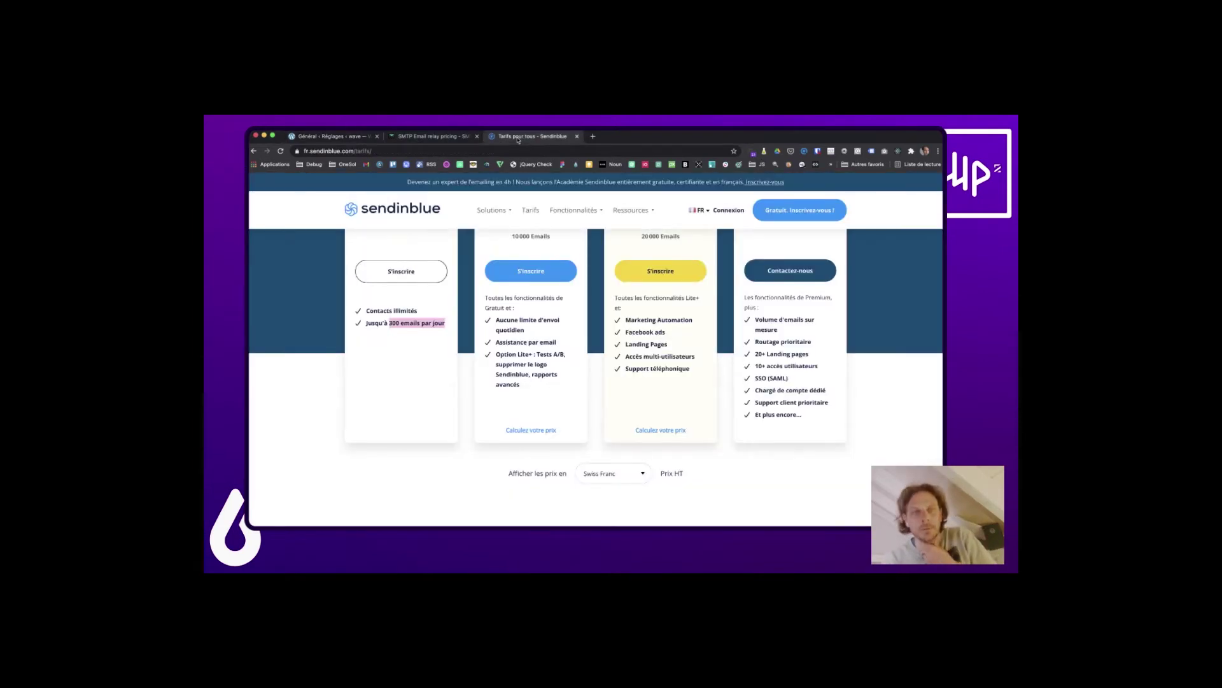
scroll(492, 291, up, 5)
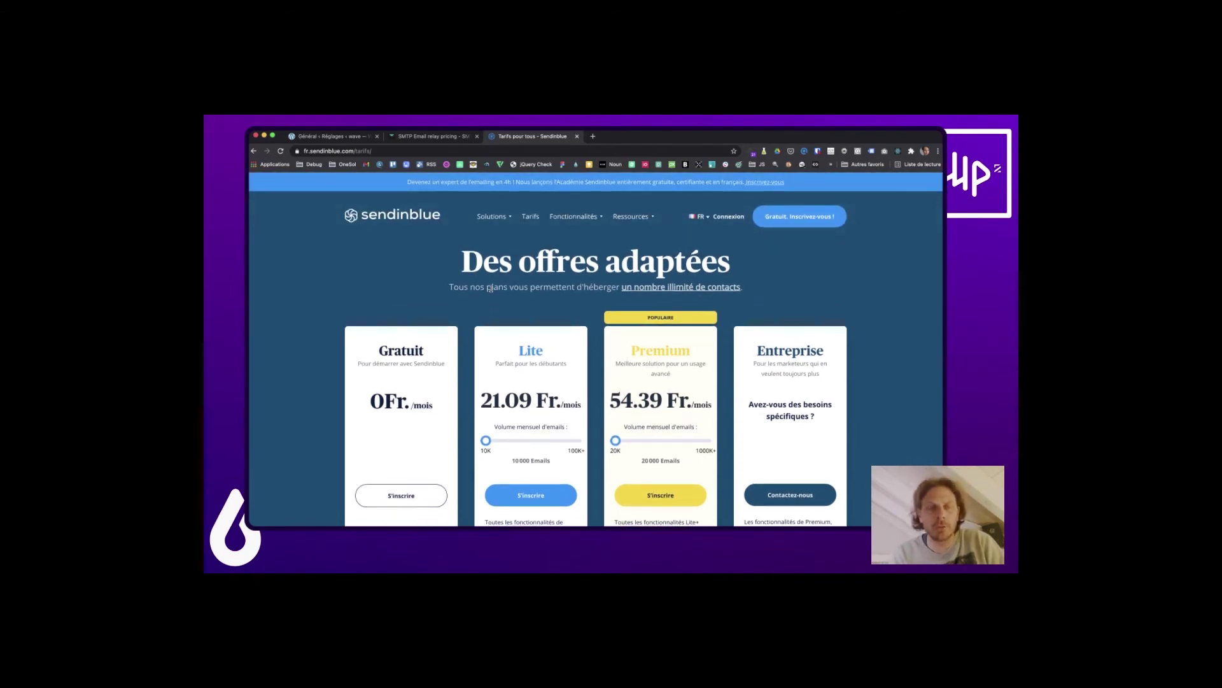
scroll(490, 288, down, 2)
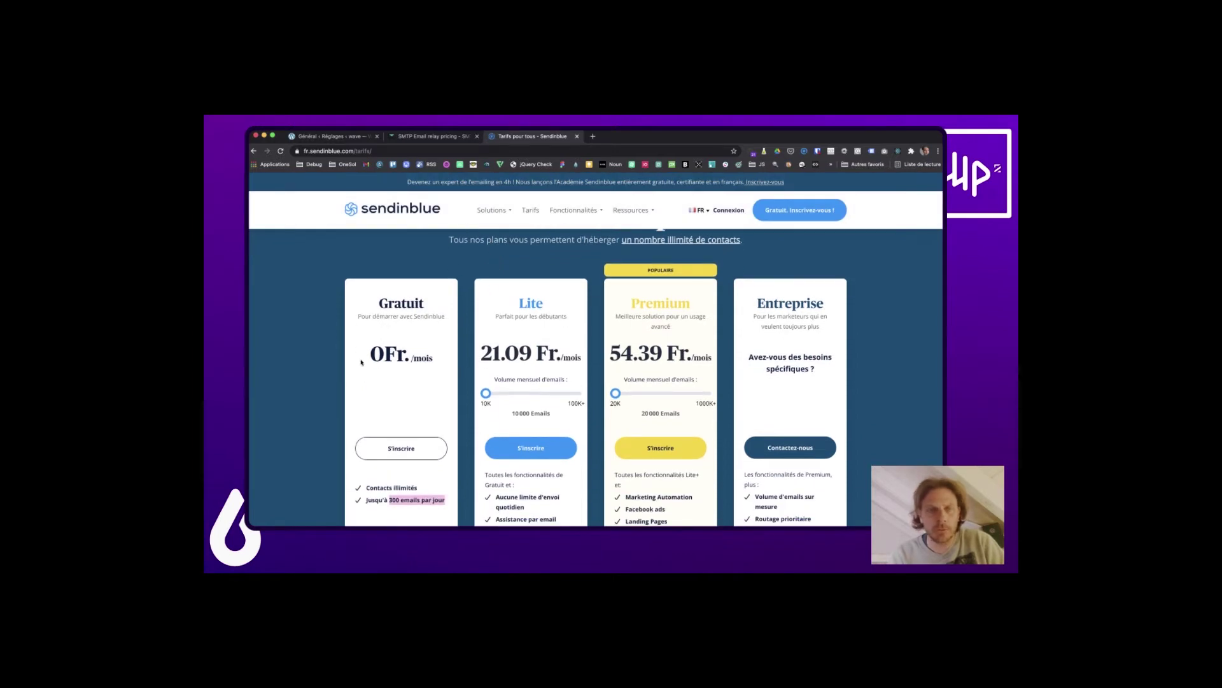
scroll(362, 360, down, 1)
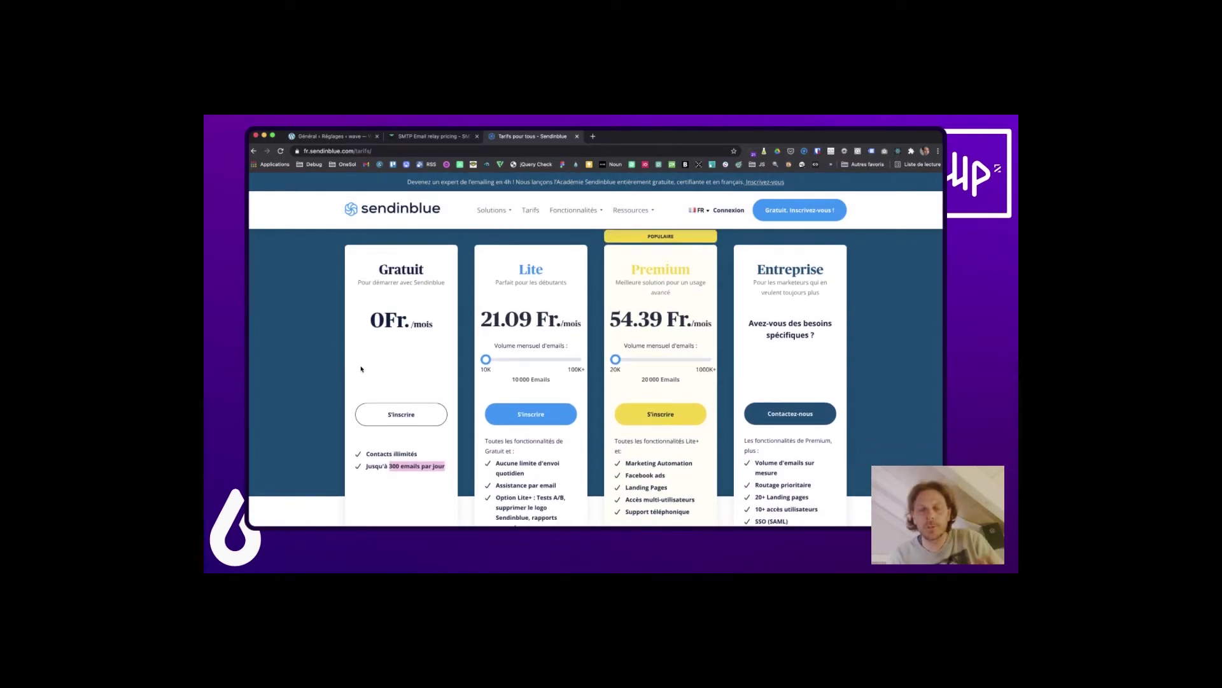
drag(379, 268, 425, 270)
click(375, 281)
scroll(369, 281, down, 1)
scroll(368, 281, up, 1)
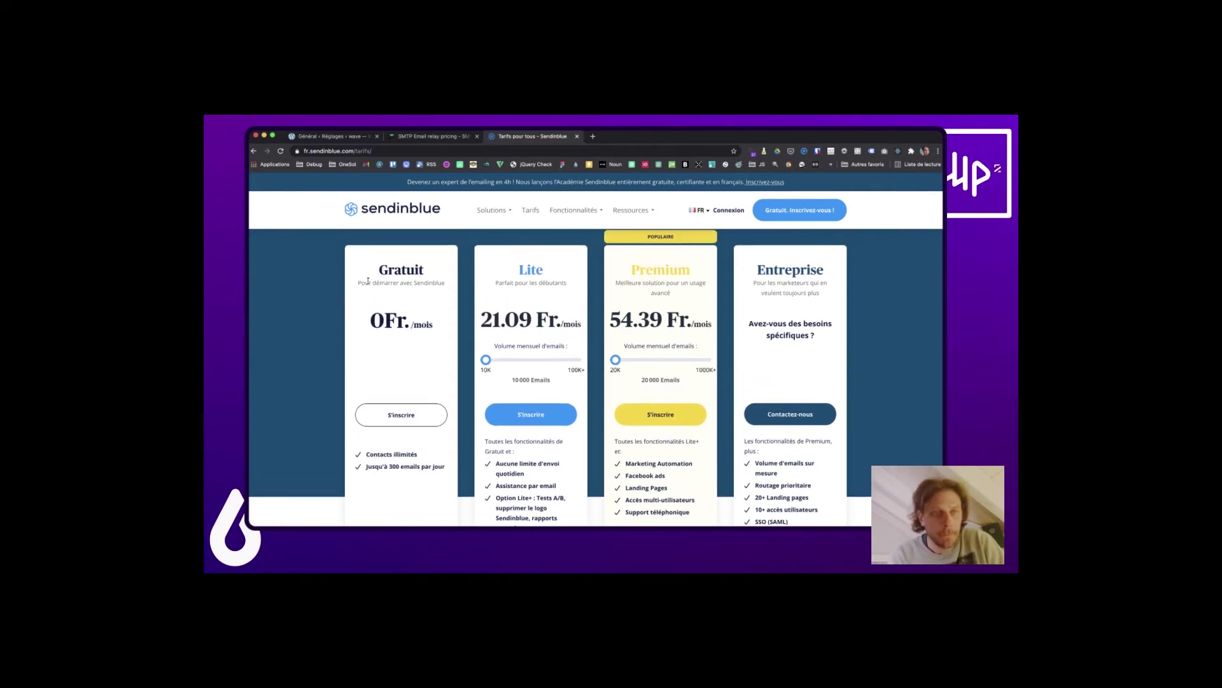
scroll(368, 281, down, 1)
scroll(368, 284, down, 2)
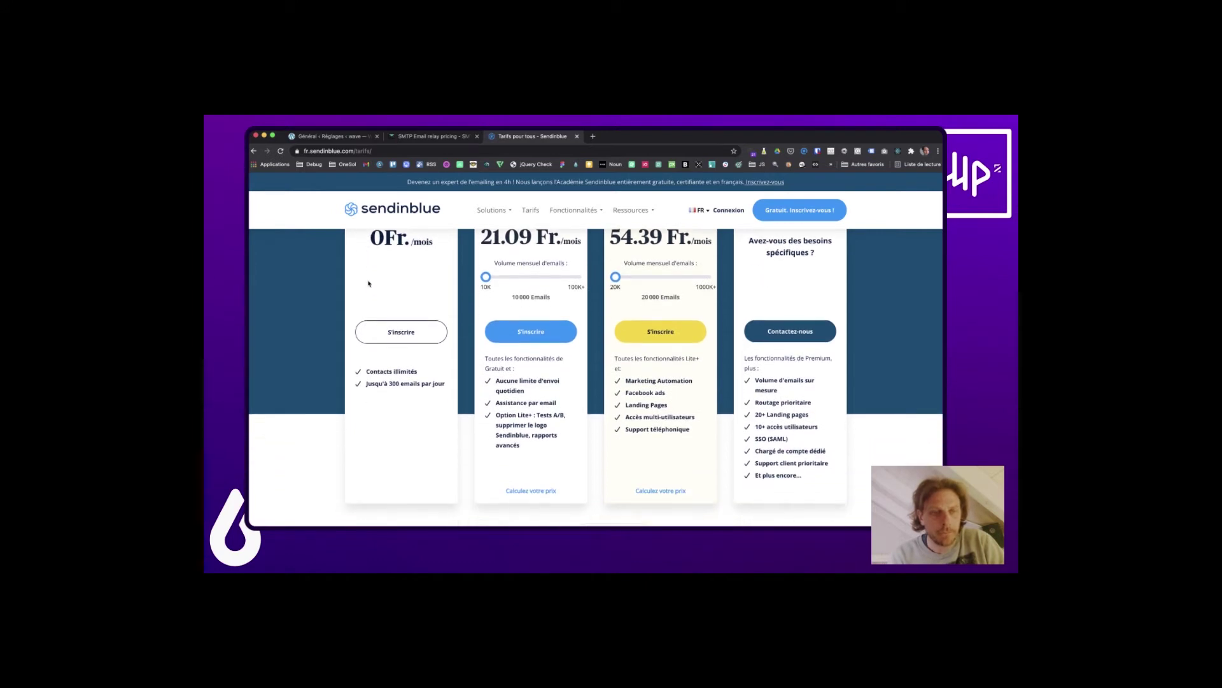
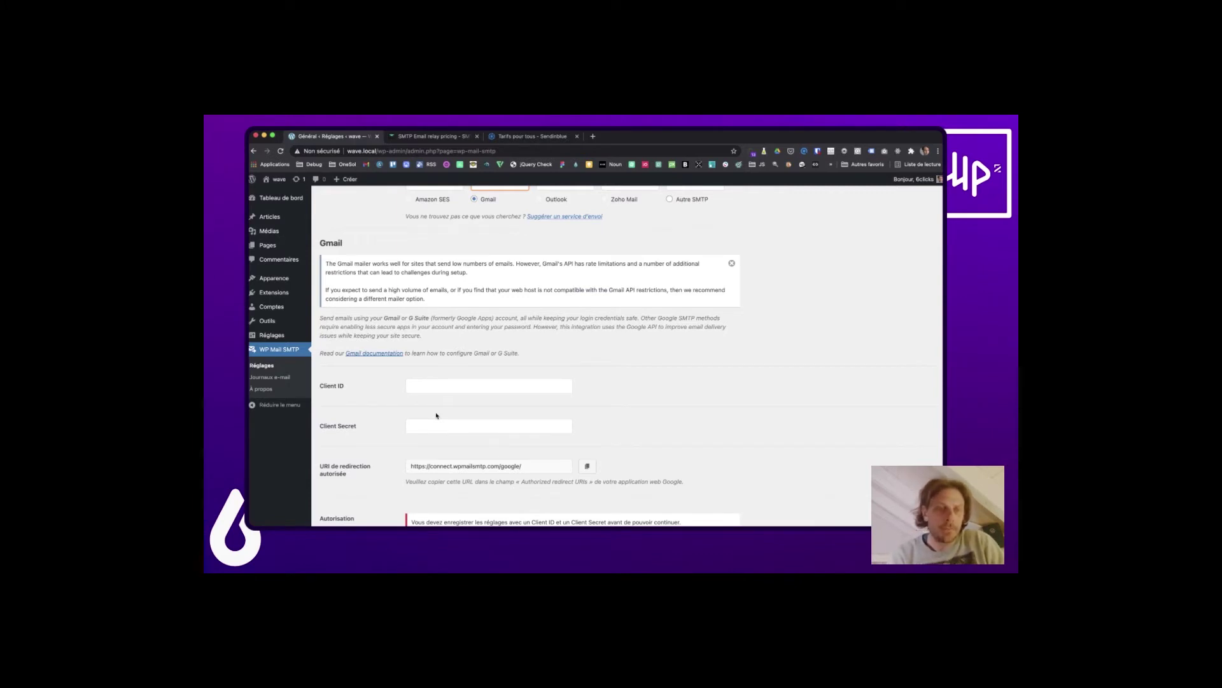
Examine the Gmail mailer's client ID, client secret, redirect URI and authorization settings, along with the sender options in WP Mail SMTP.
scroll(436, 415, down, 1)
scroll(436, 415, down, 1)
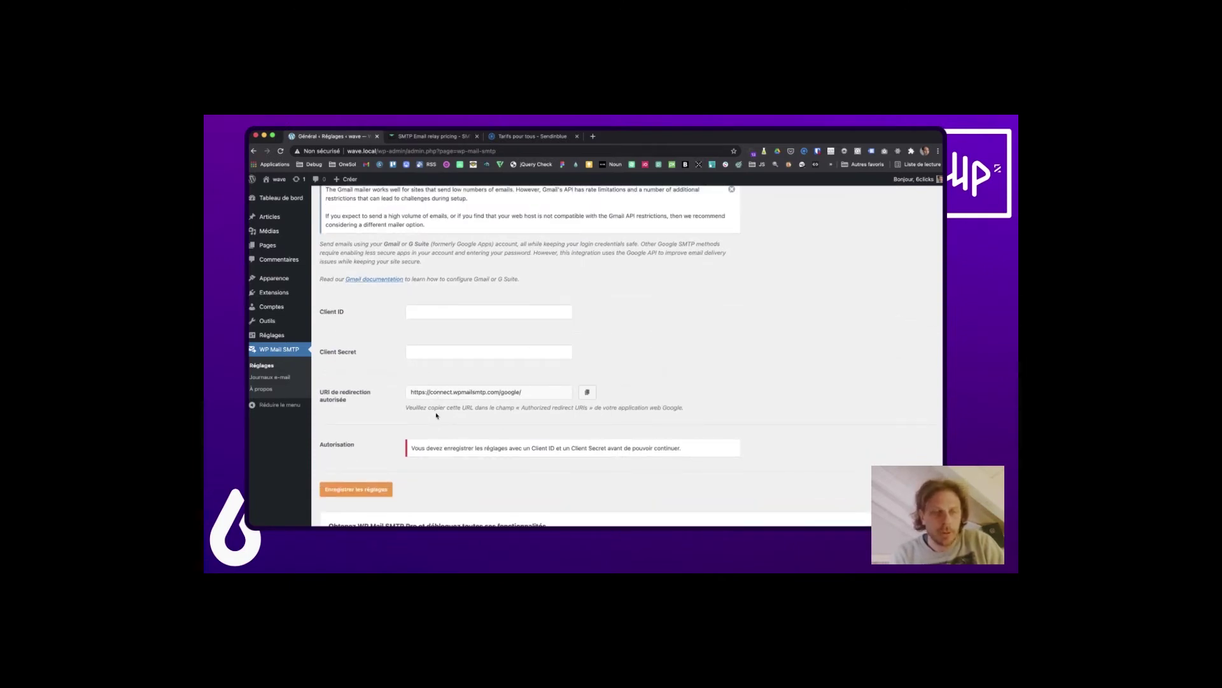
scroll(436, 415, down, 2)
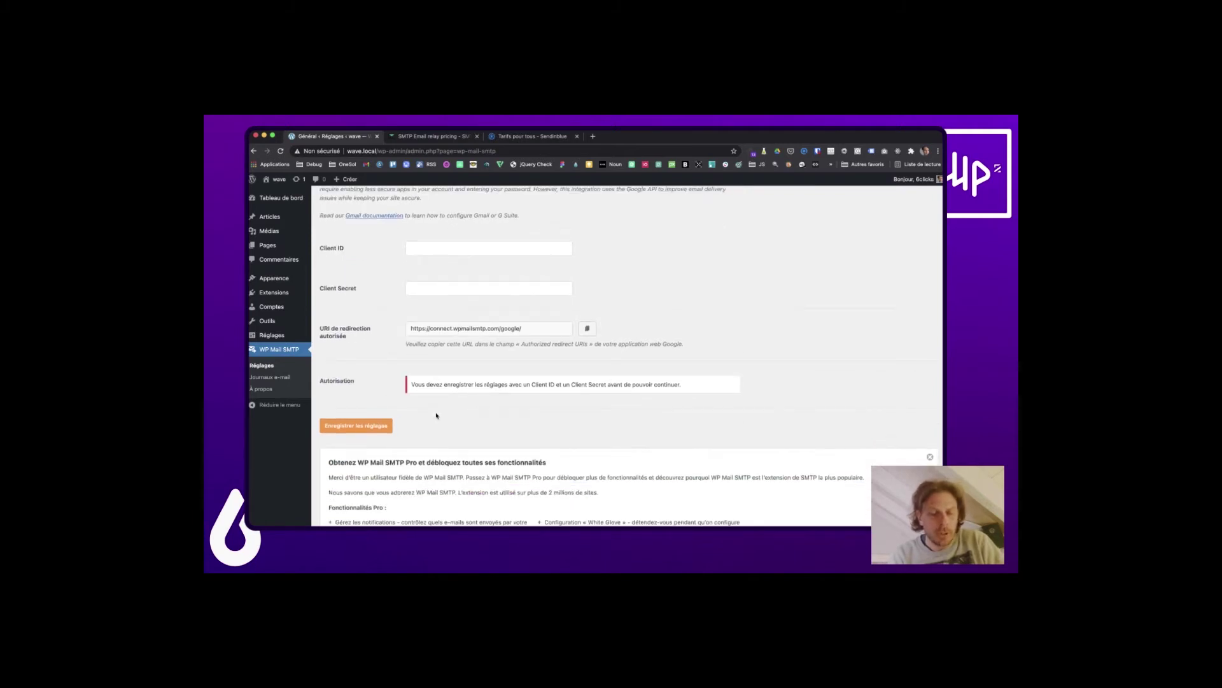
scroll(437, 415, up, 15)
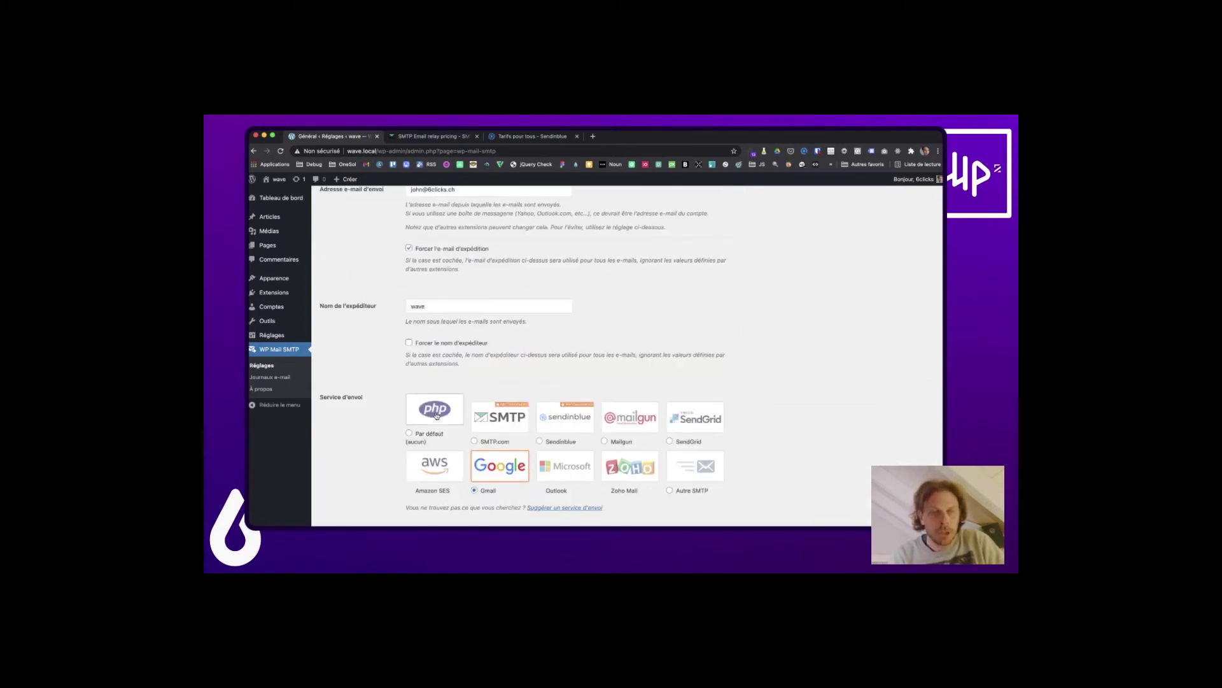
scroll(437, 415, down, 2)
scroll(436, 415, up, 10)
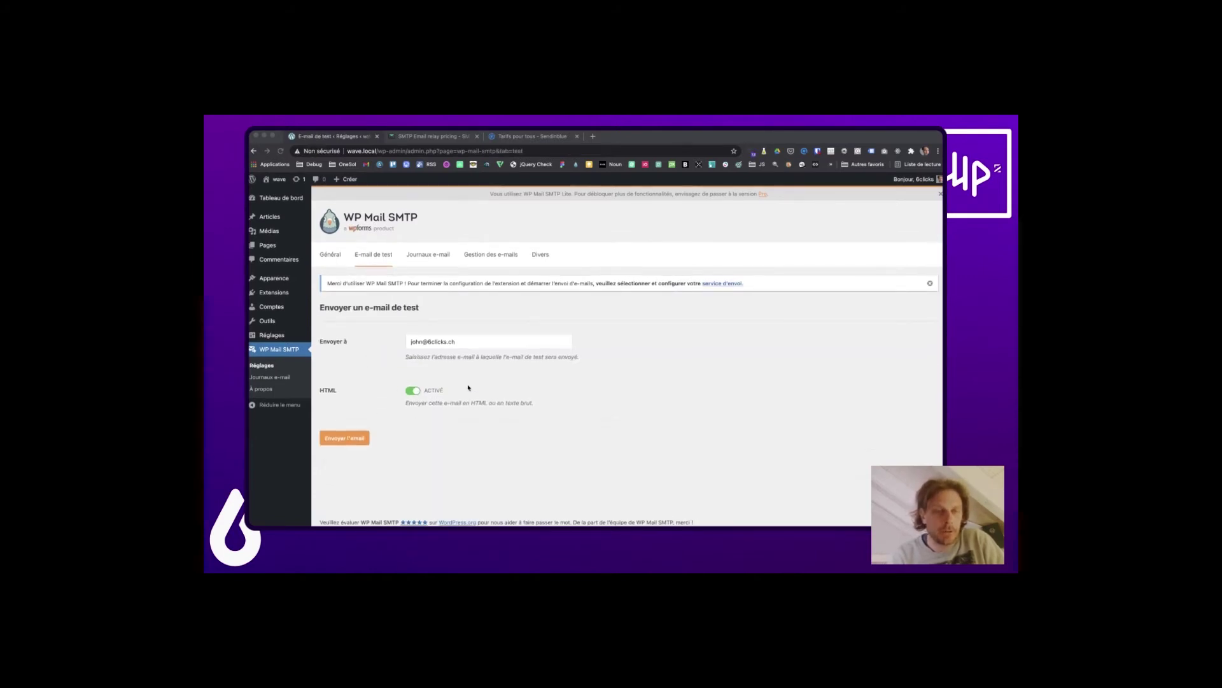
Review the e-mail log and e-mail management features offered by WP Mail SMTP Pro.
click(428, 258)
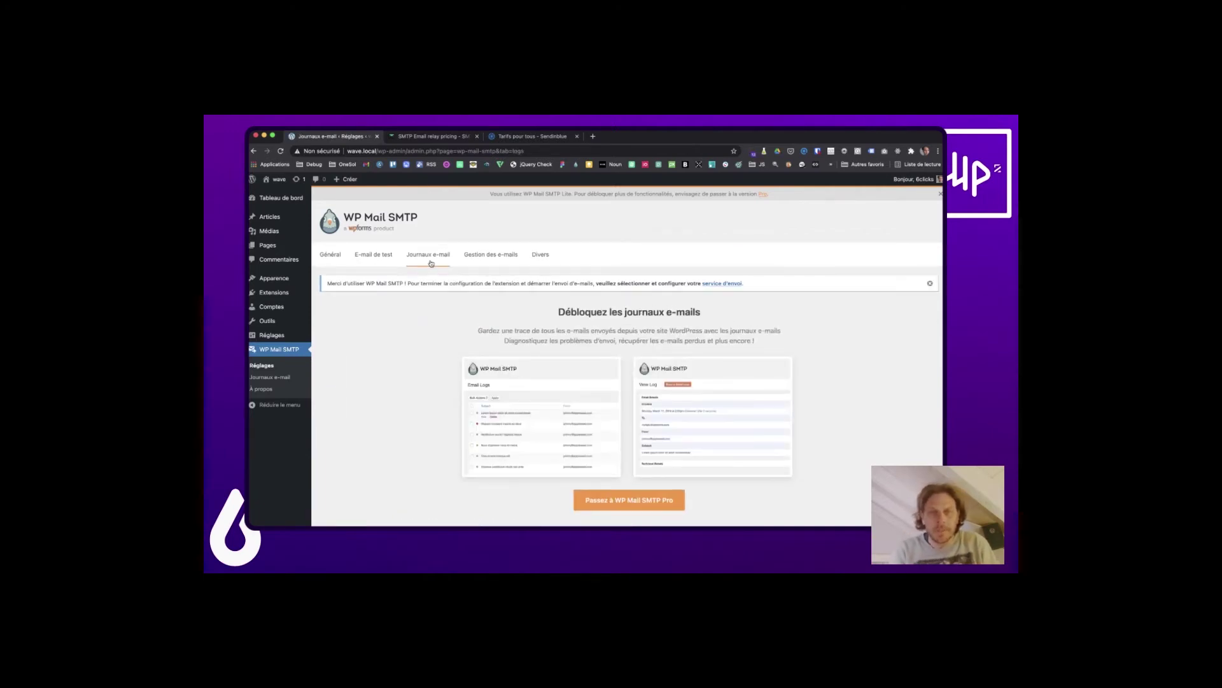
scroll(430, 306, down, 1)
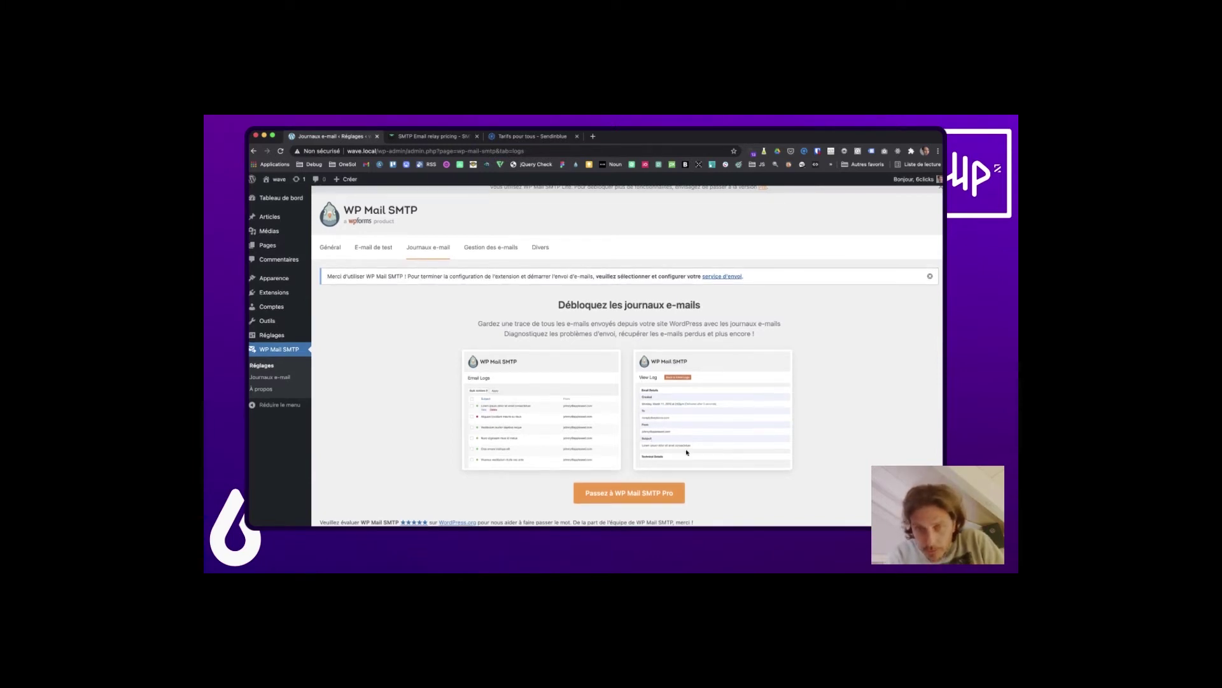
click(487, 253)
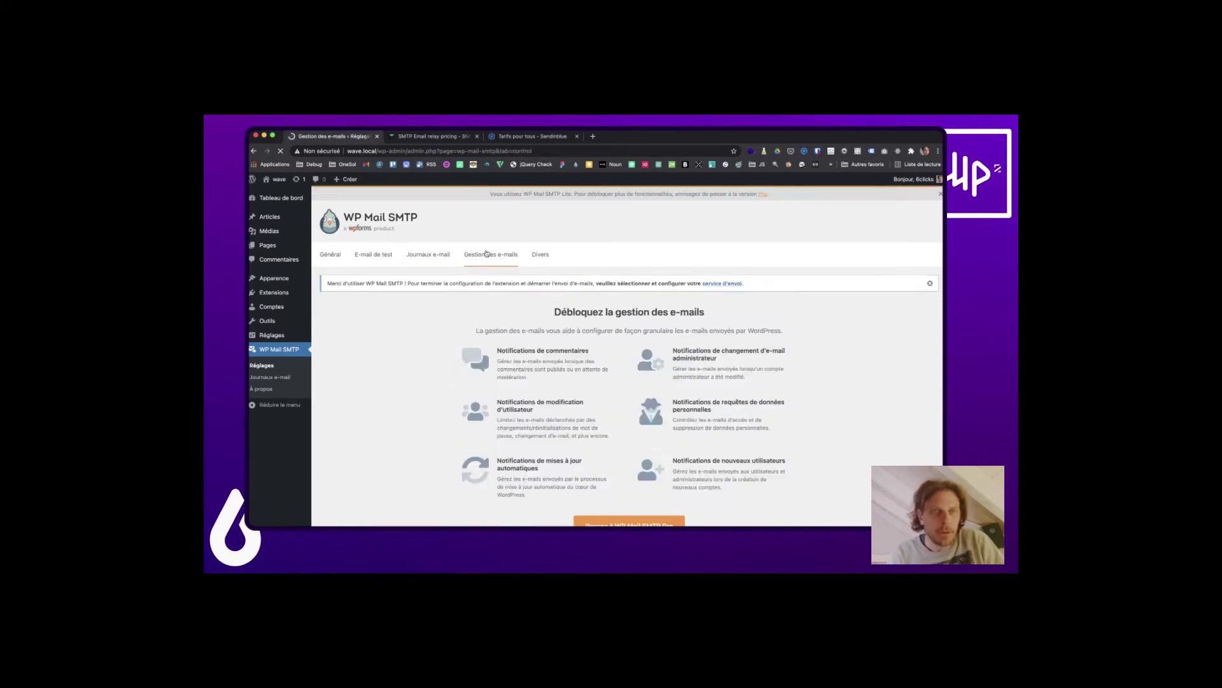
scroll(459, 381, down, 1)
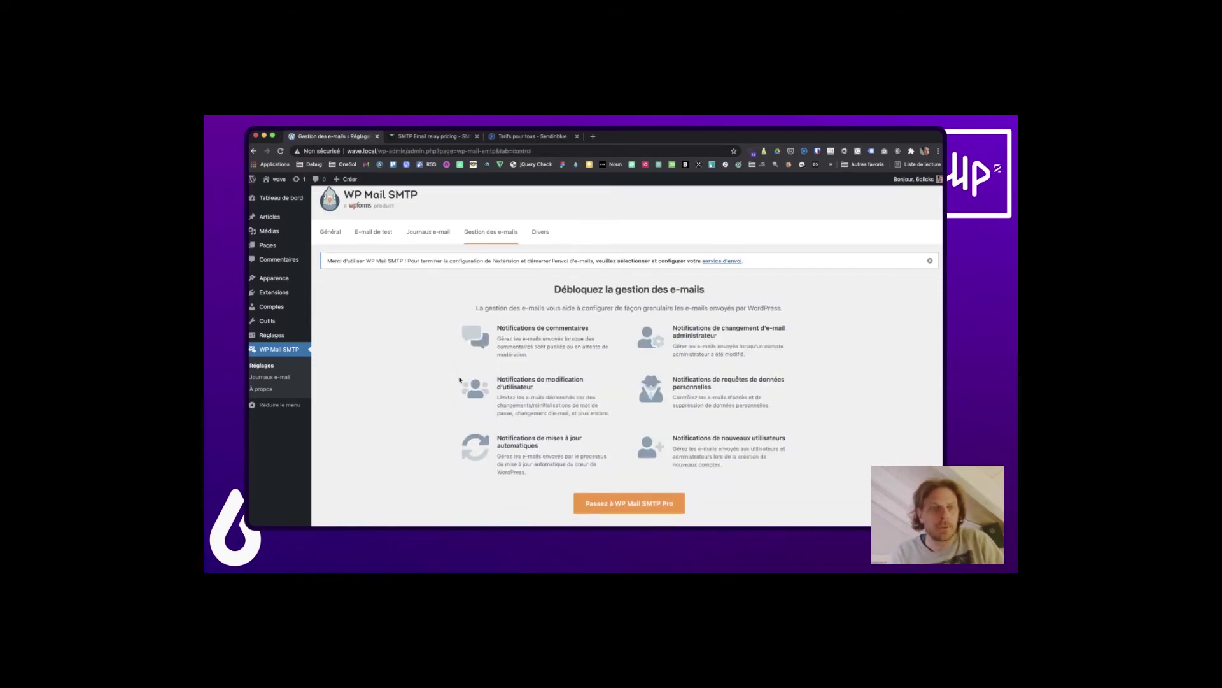
scroll(459, 380, down, 1)
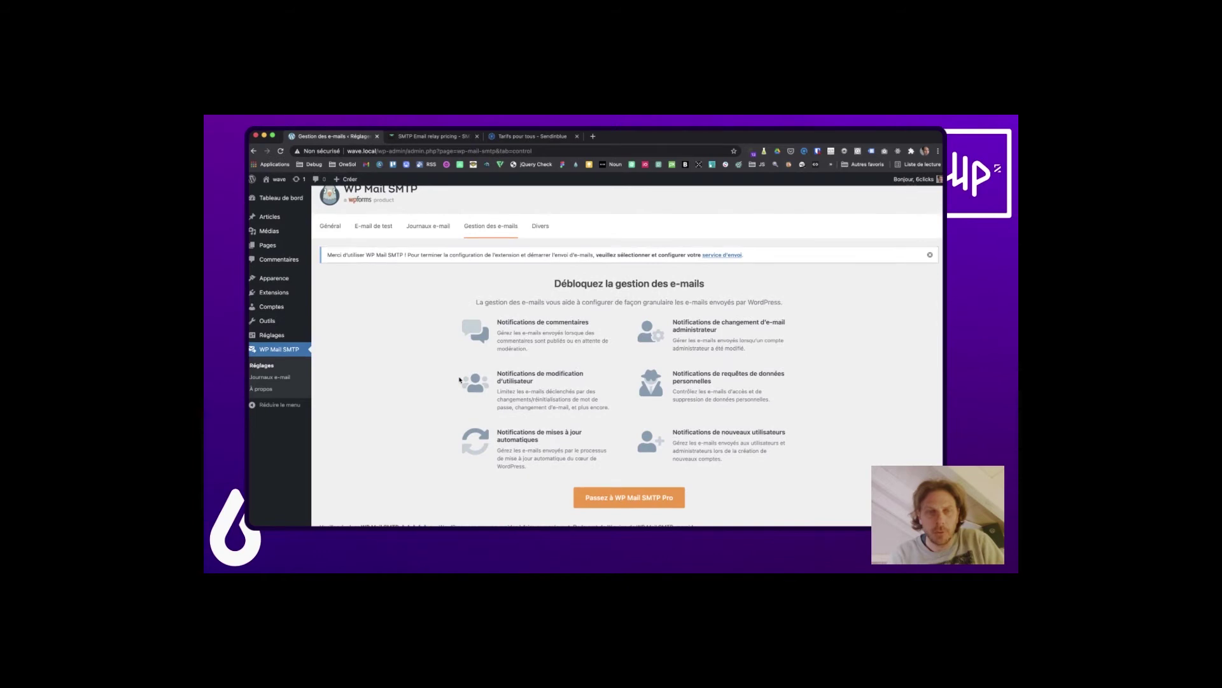
scroll(459, 381, up, 2)
scroll(471, 382, down, 3)
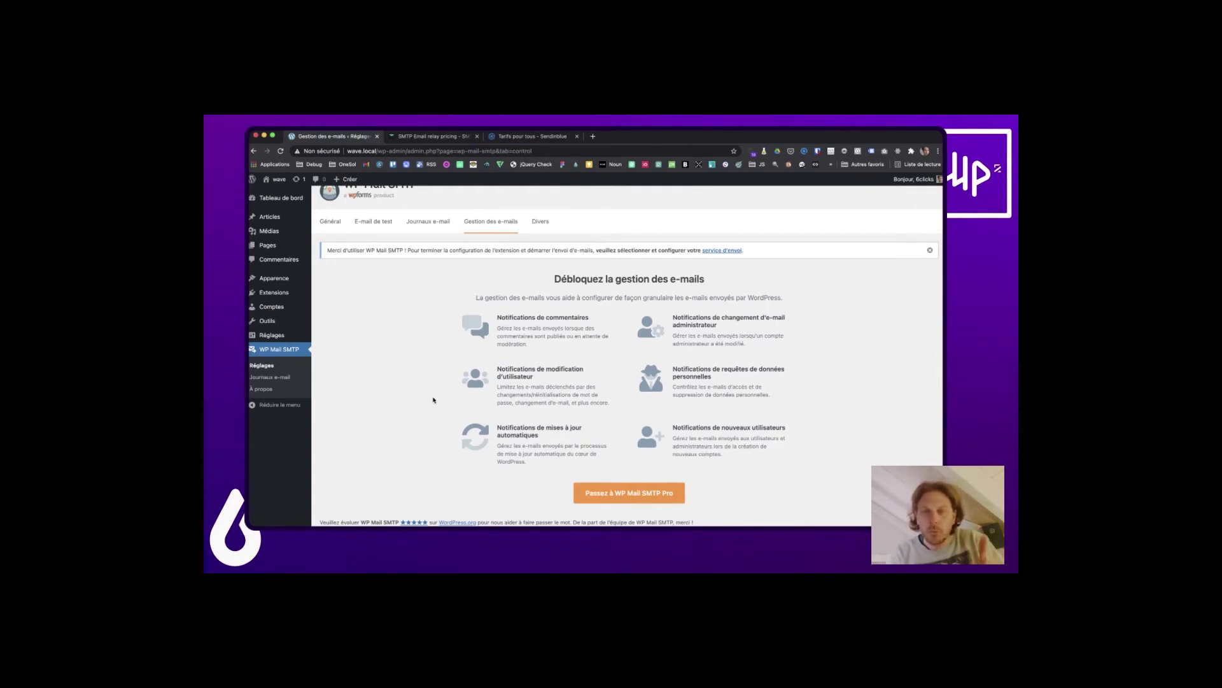
Examine WP Mail SMTP's miscellaneous options for stopping e-mails, hiding announcements and delivery errors, uninstalling and usage tracking.
click(541, 221)
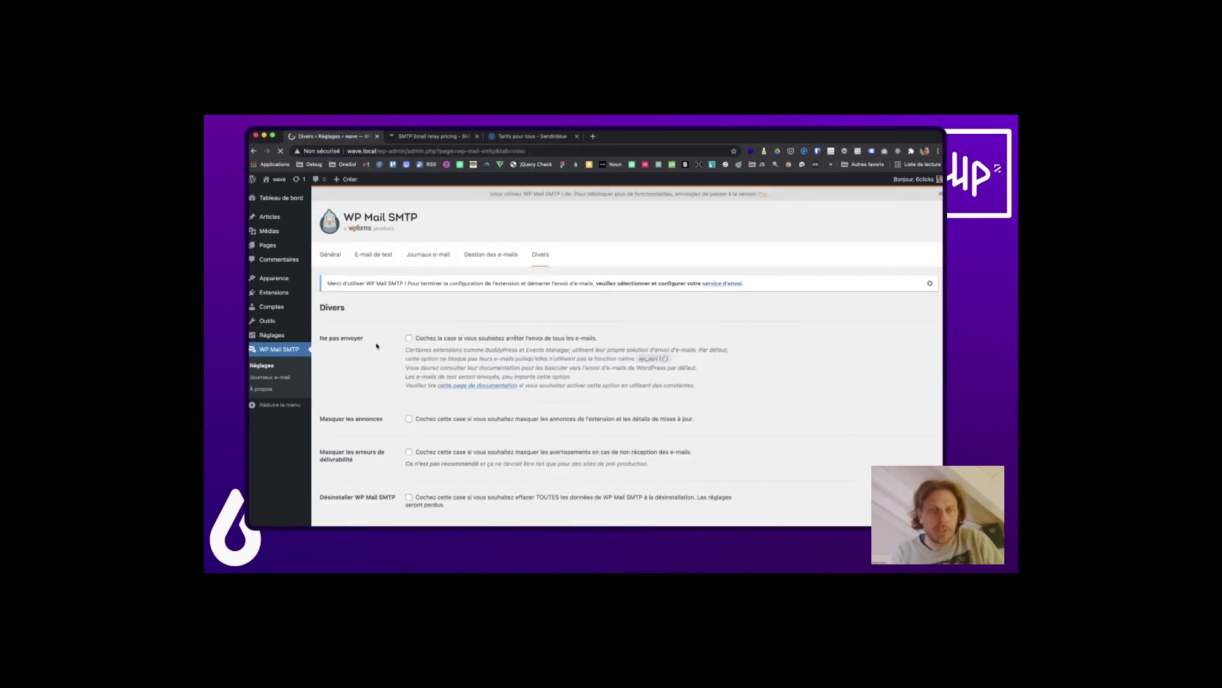
scroll(376, 346, down, 1)
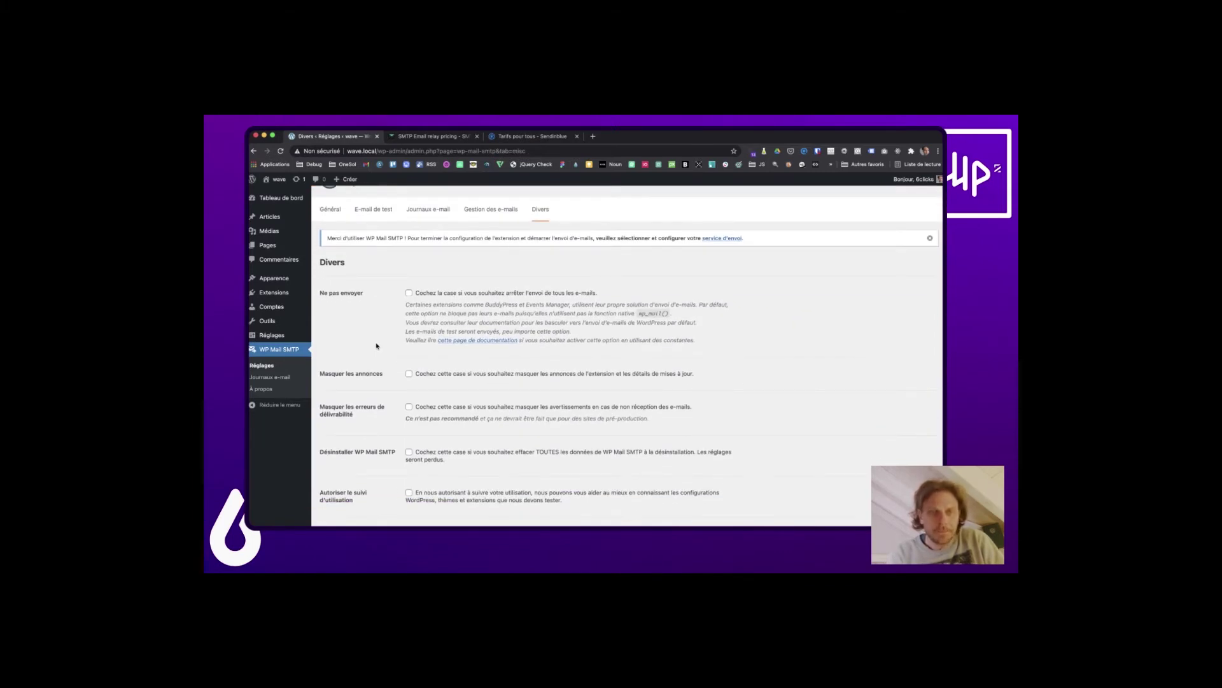
scroll(376, 346, down, 3)
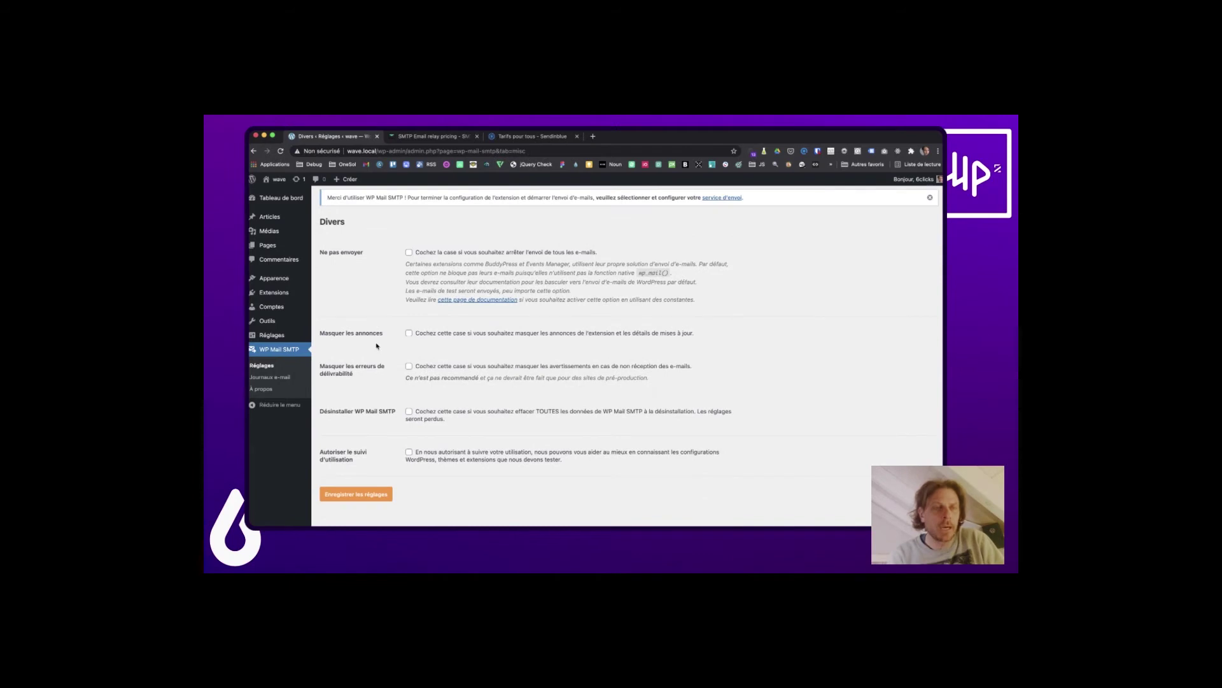
scroll(376, 345, down, 1)
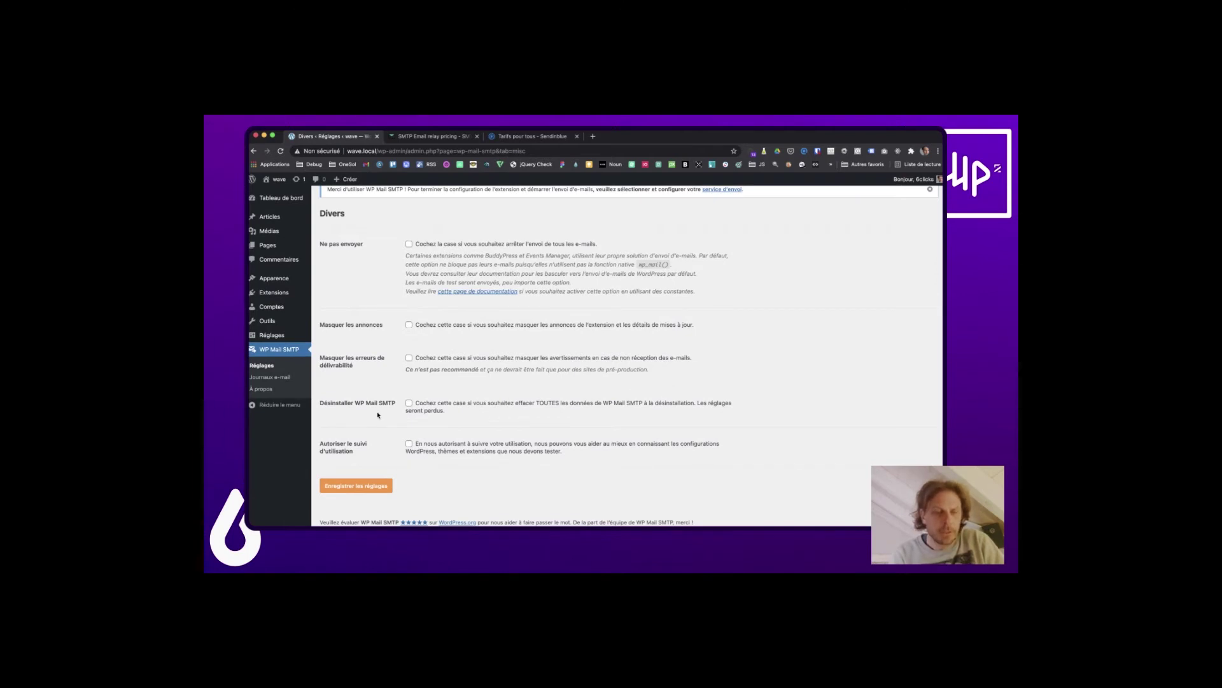
scroll(382, 452, up, 2)
scroll(400, 452, down, 2)
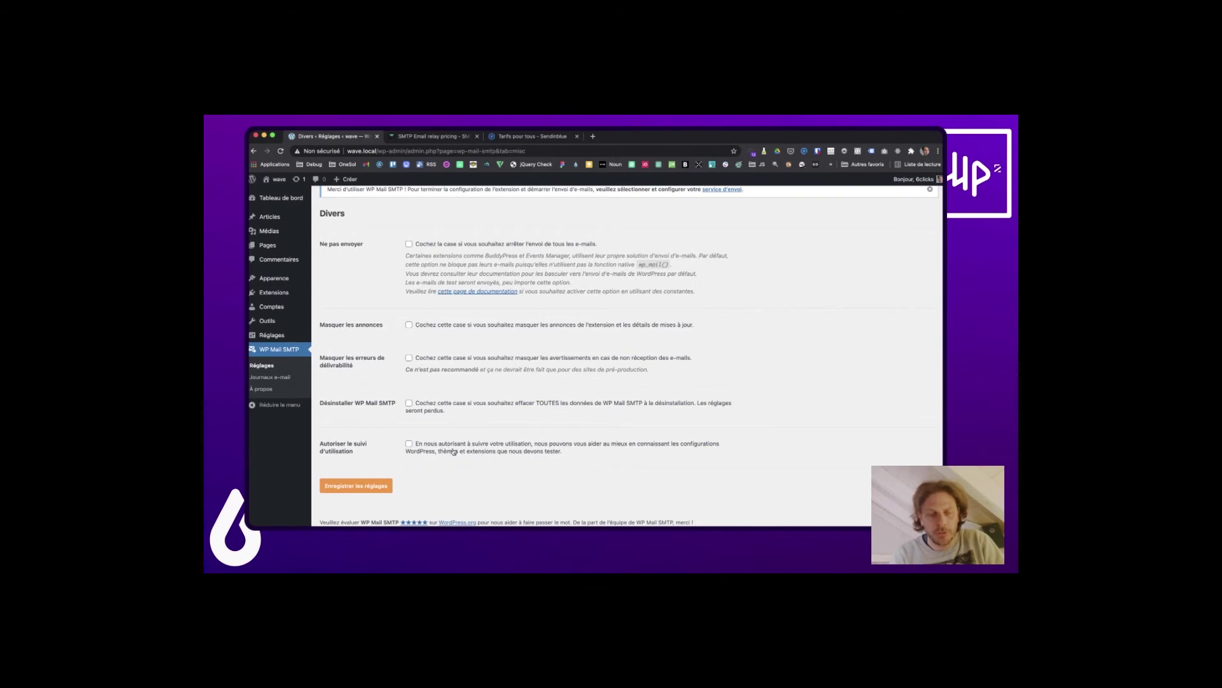
scroll(541, 458, up, 3)
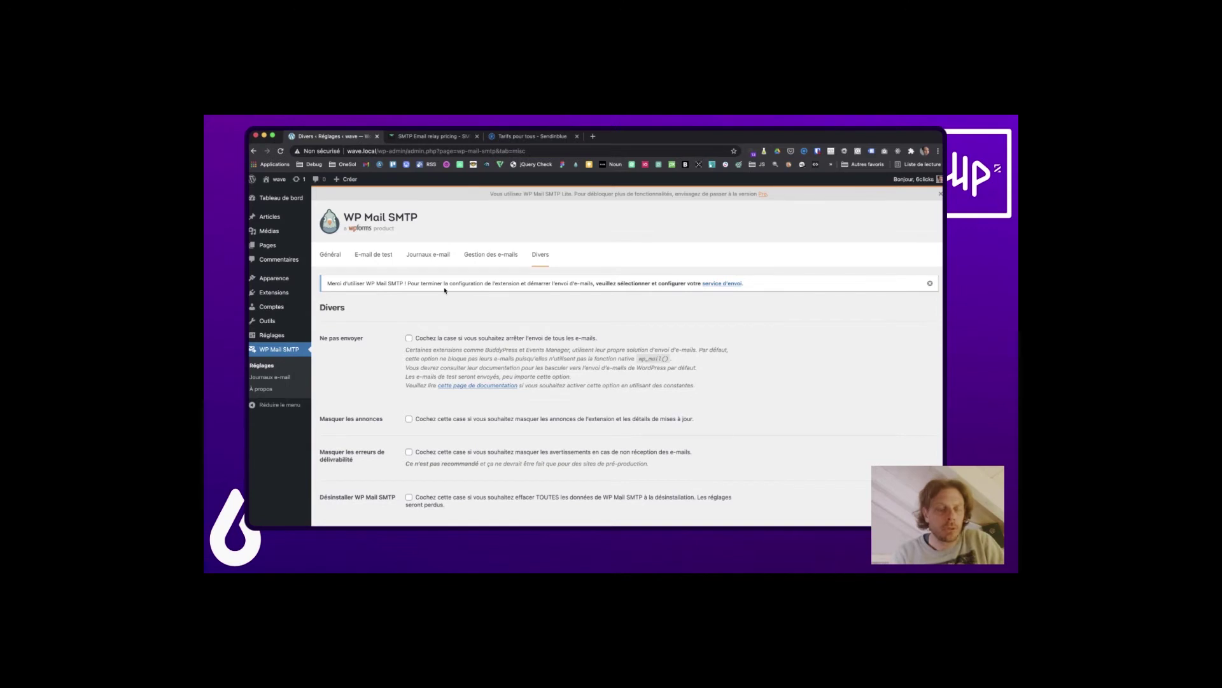
scroll(440, 303, down, 3)
scroll(441, 304, up, 3)
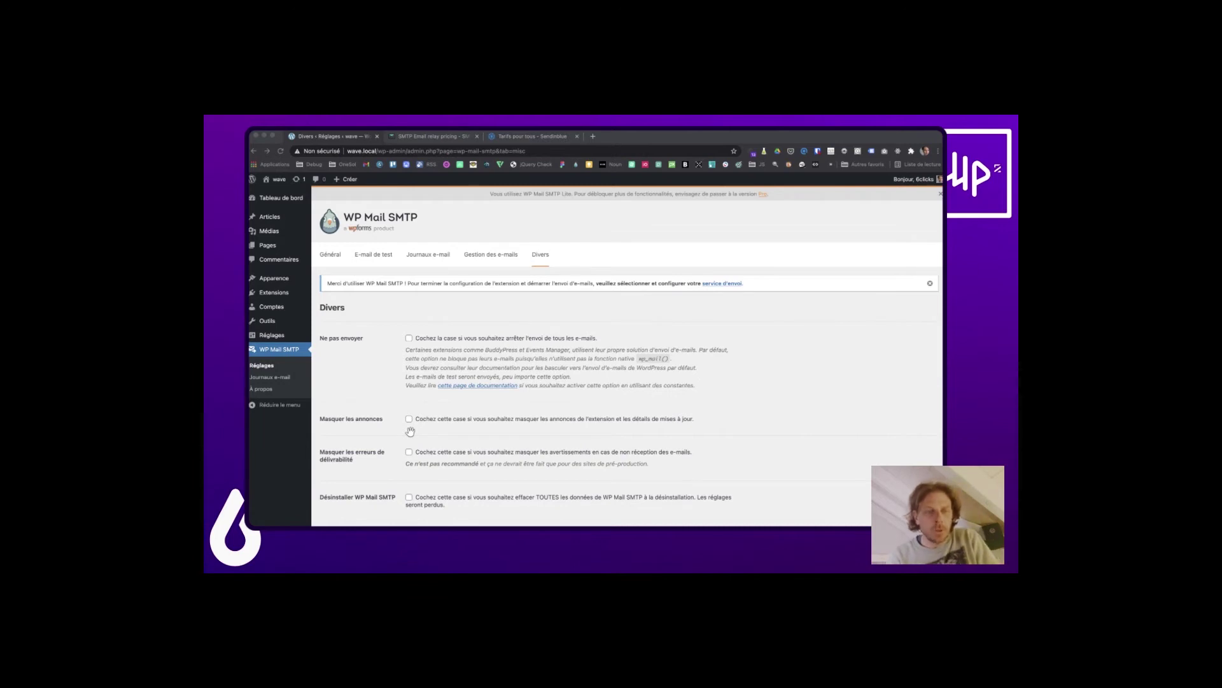
click(375, 367)
scroll(381, 378, down, 1)
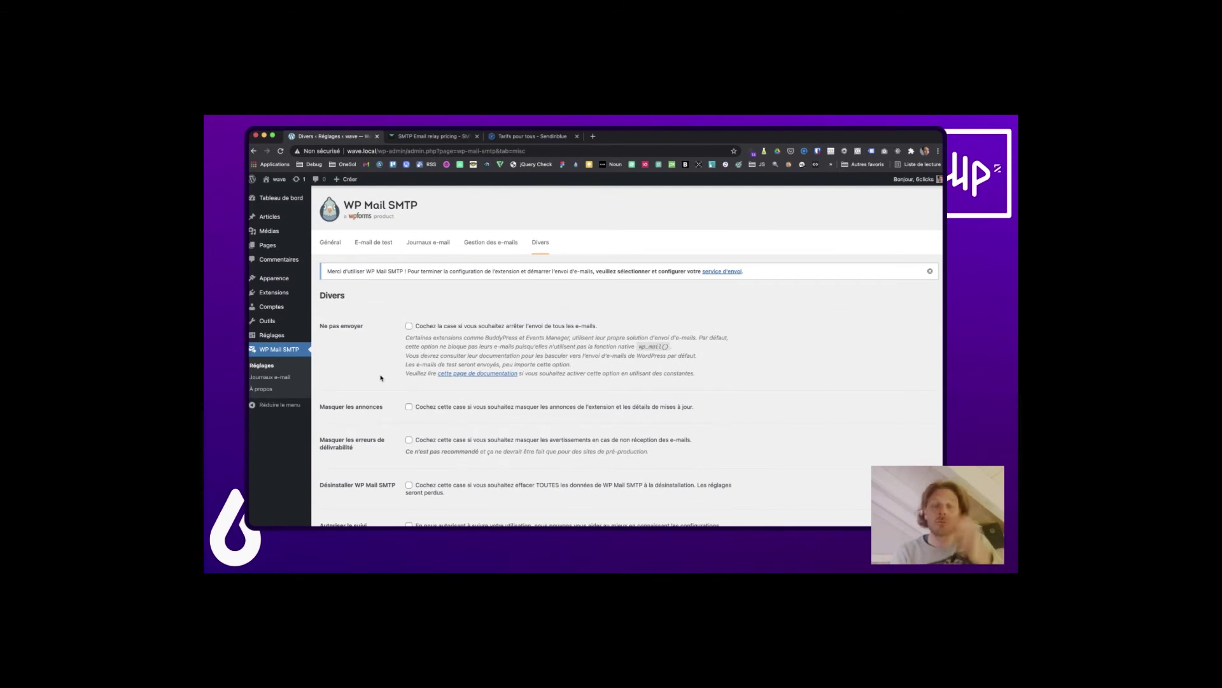
scroll(381, 378, up, 1)
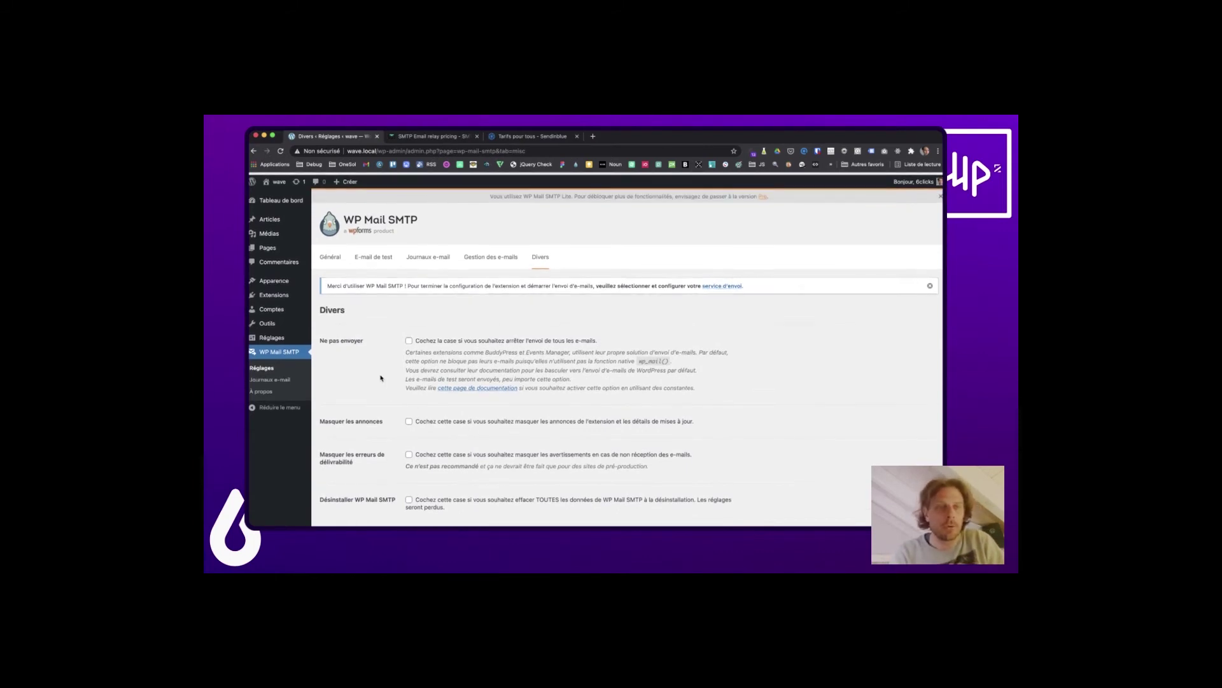
scroll(381, 378, down, 6)
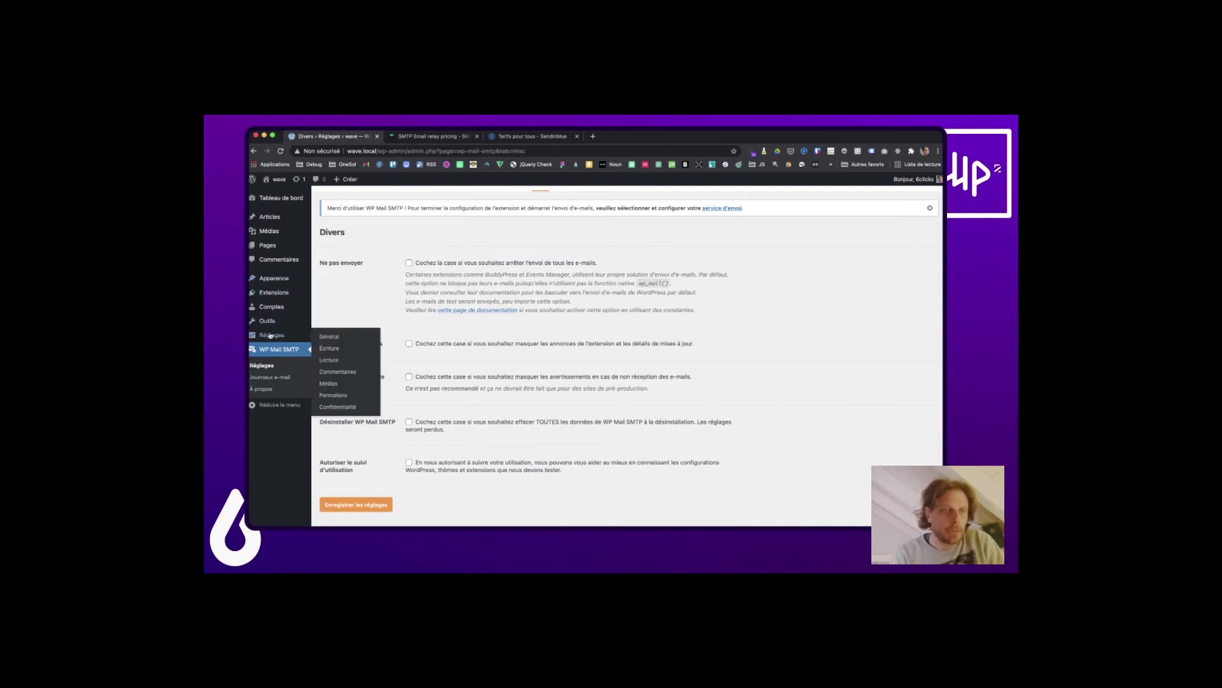
Open the WP Mail Log journal from the WordPress tools to view the logged e-mails.
mouse_move(281, 285)
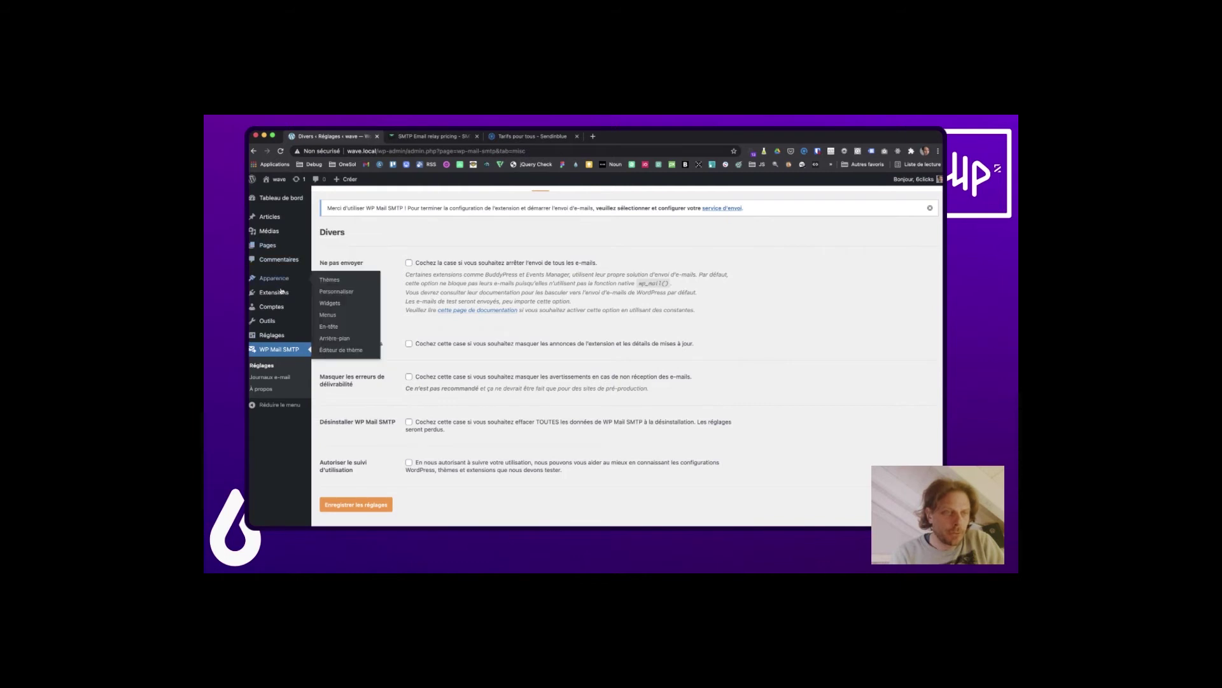
mouse_move(277, 326)
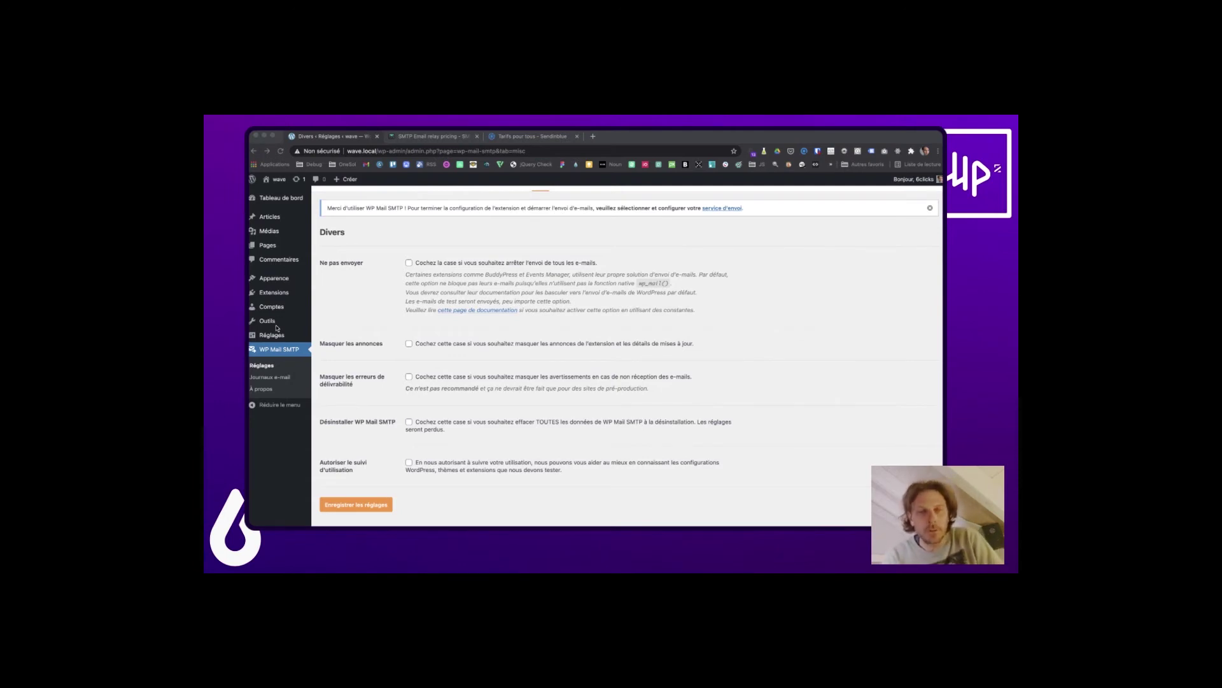
click(280, 210)
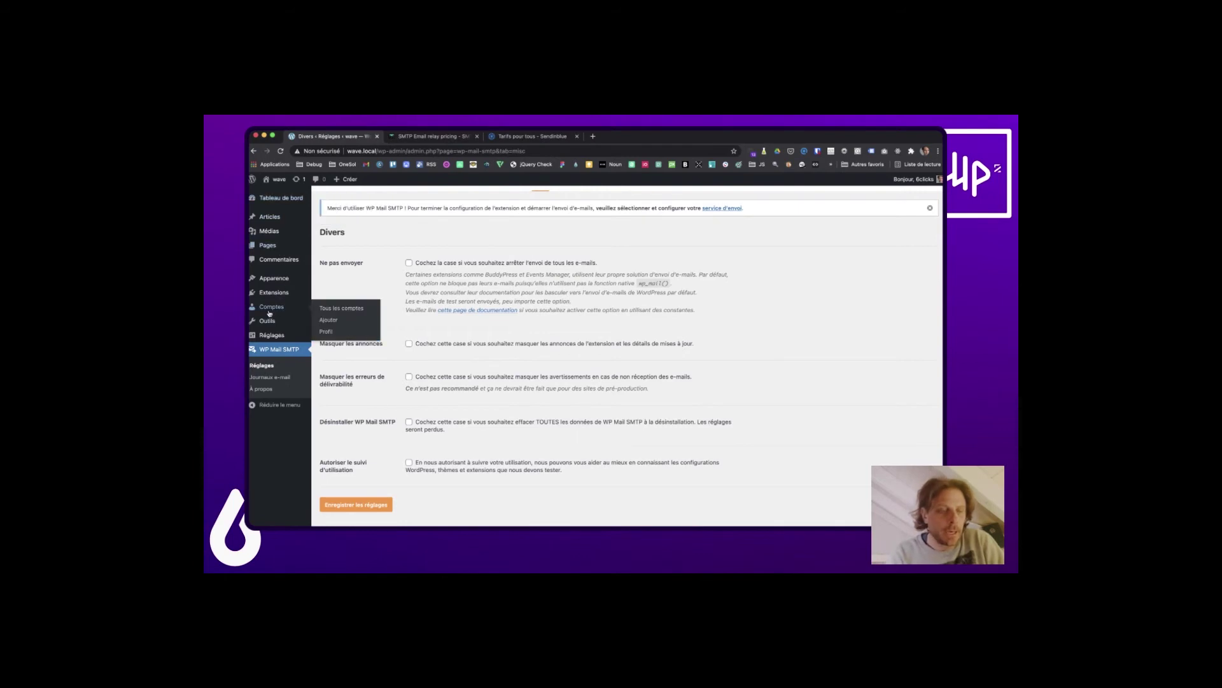
mouse_move(265, 322)
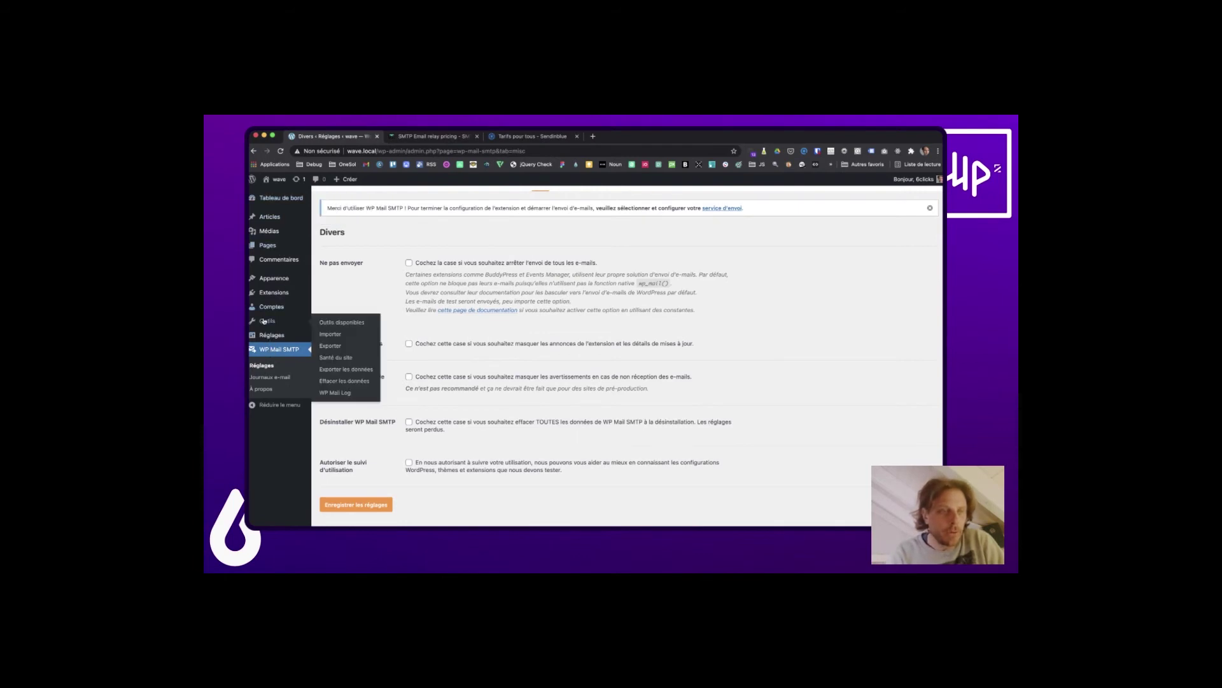
click(336, 392)
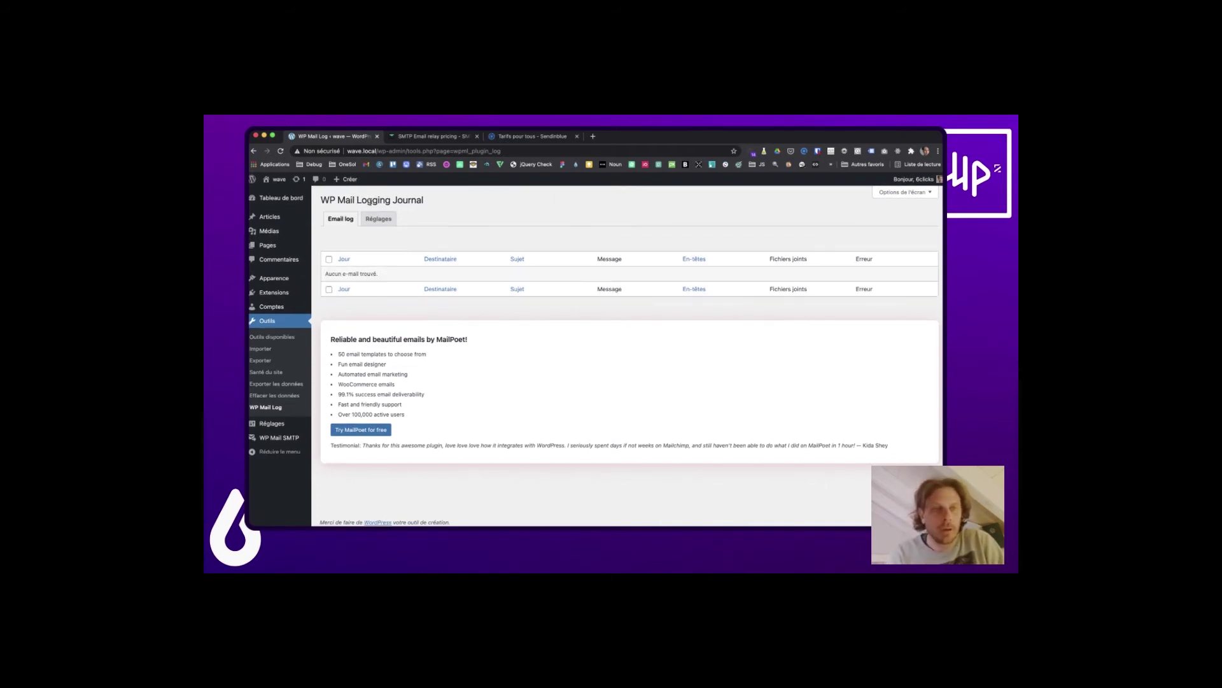
Open the WP Mail Logging settings and examine the general options for data cleanup and the minimum role allowed to view submissions.
click(378, 220)
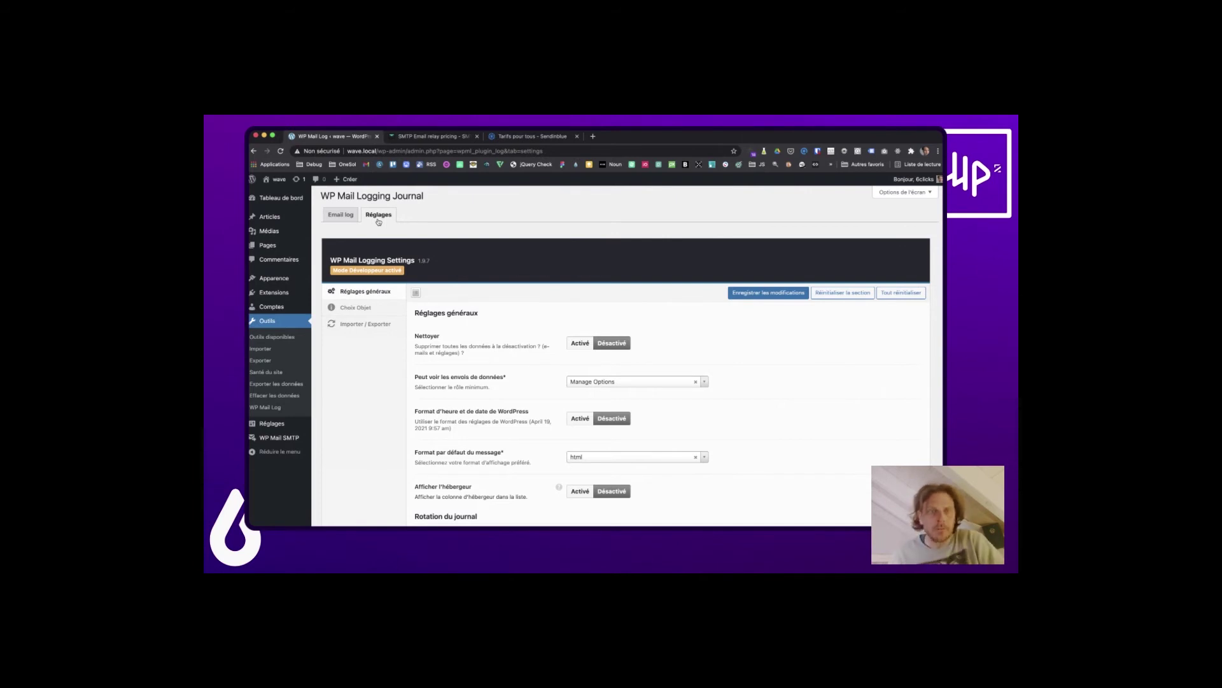
scroll(400, 328, down, 2)
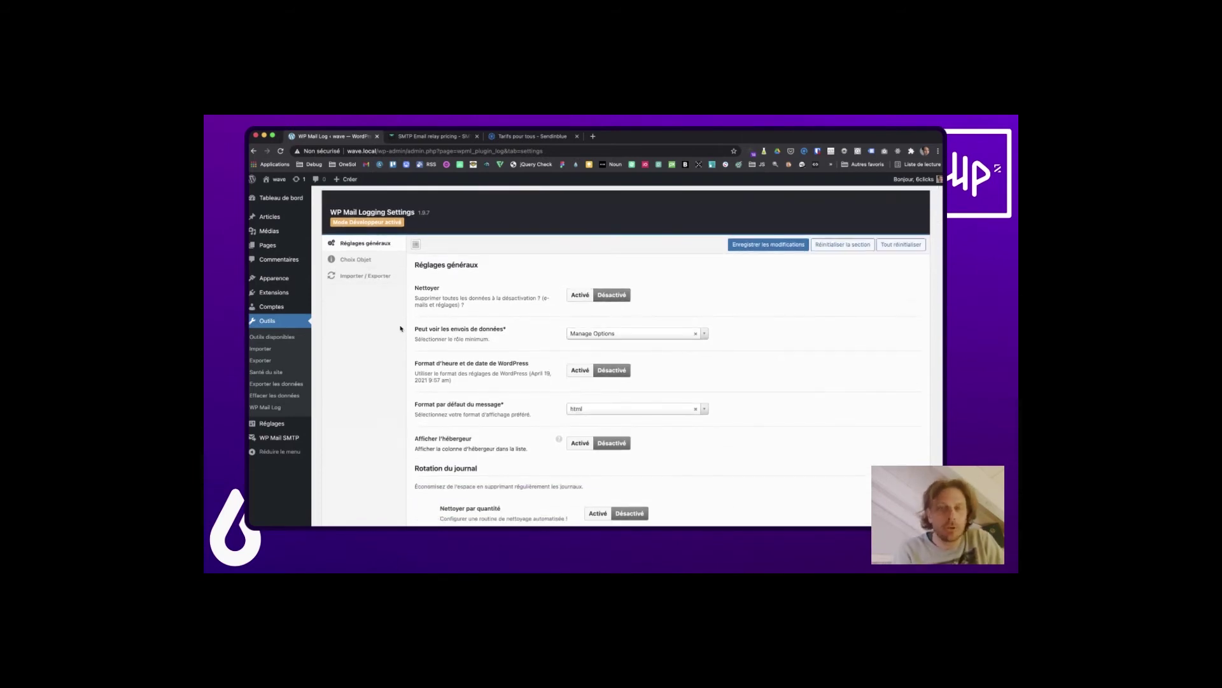
scroll(400, 328, down, 1)
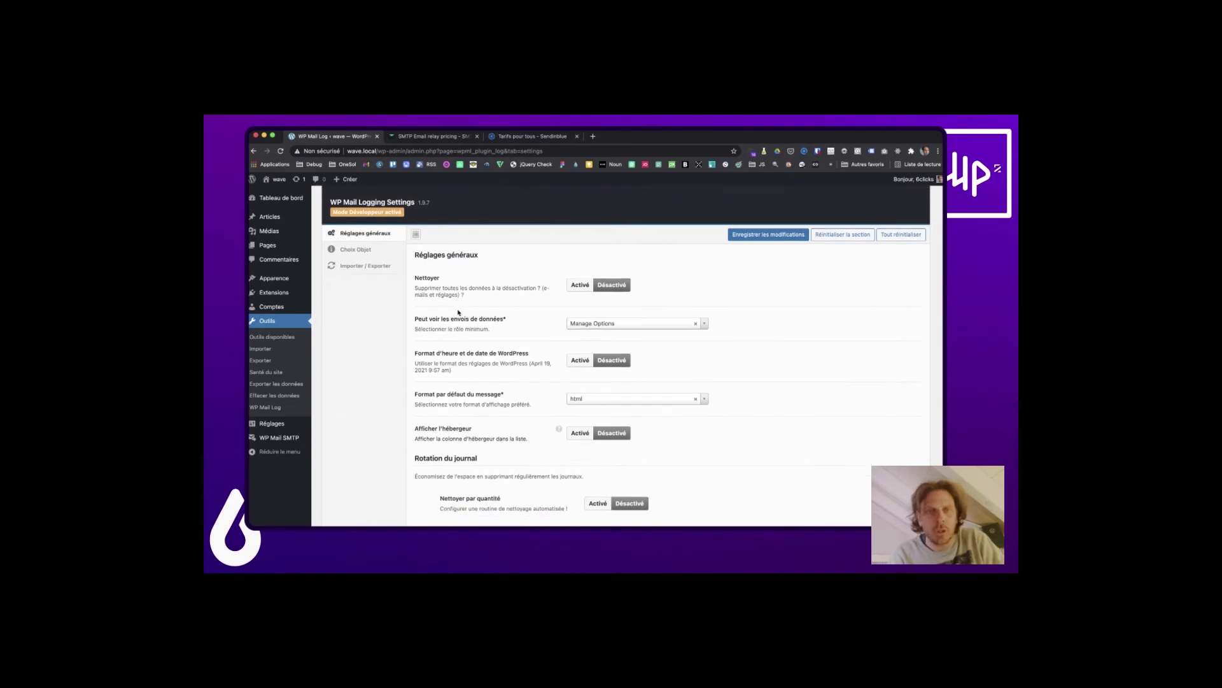
drag(415, 278, 441, 280)
scroll(444, 281, down, 1)
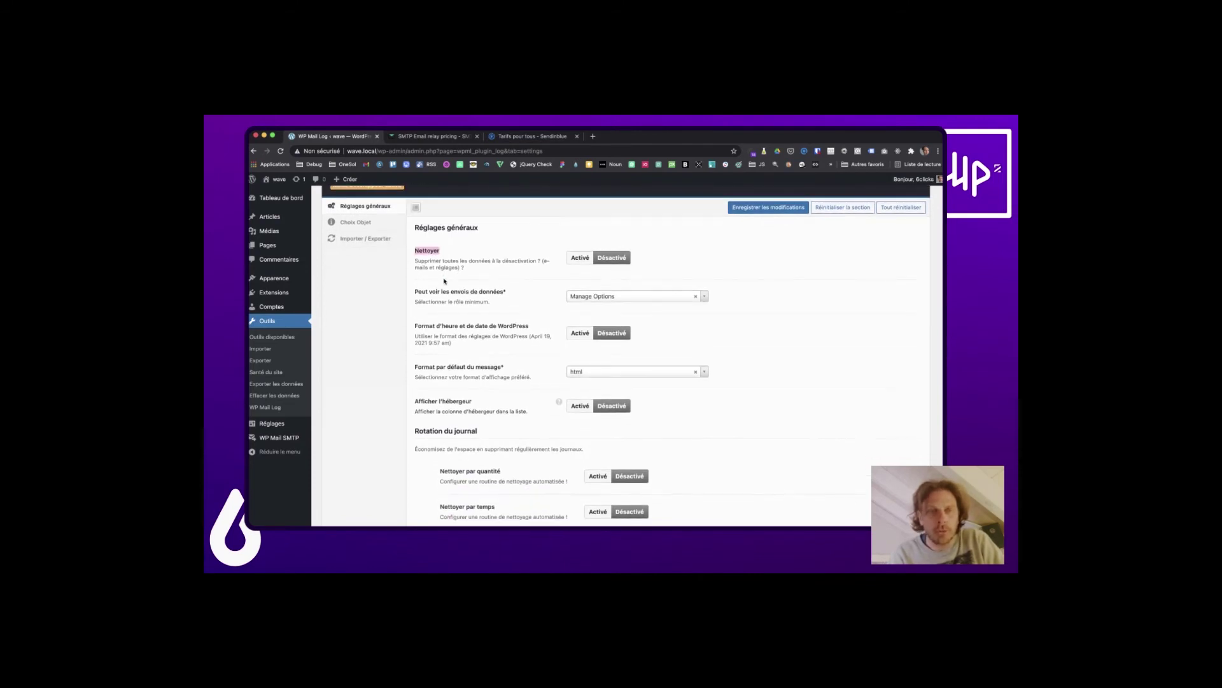
click(602, 298)
click(601, 298)
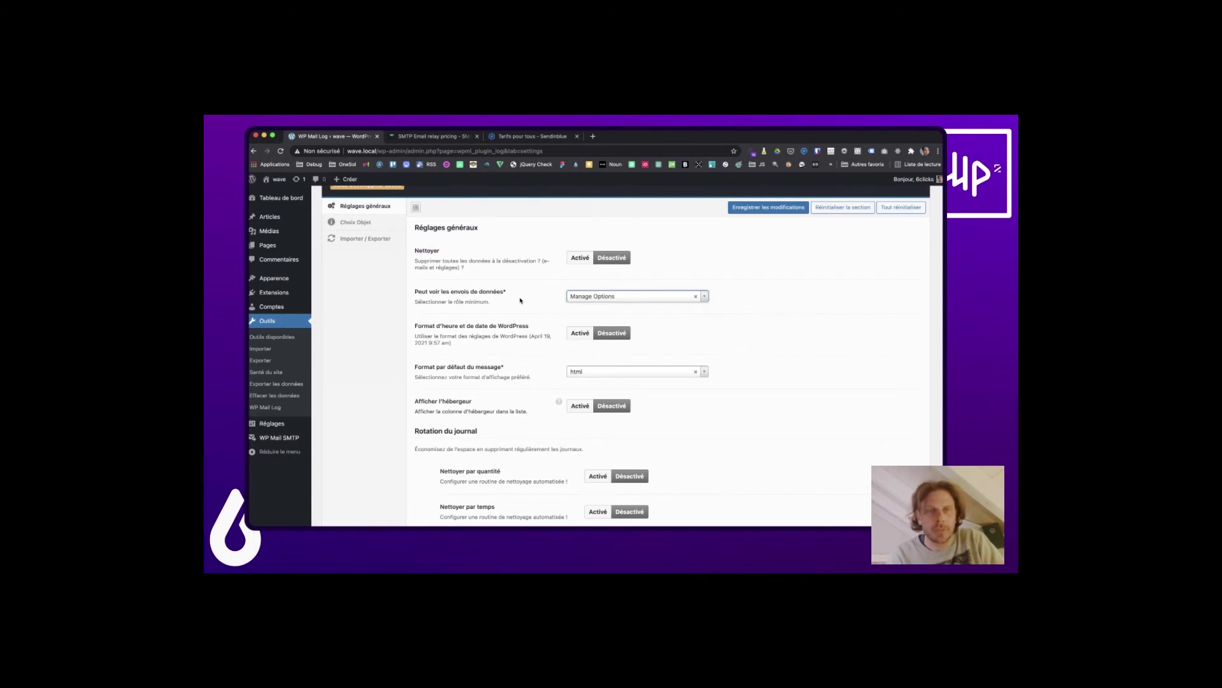
scroll(520, 300, down, 3)
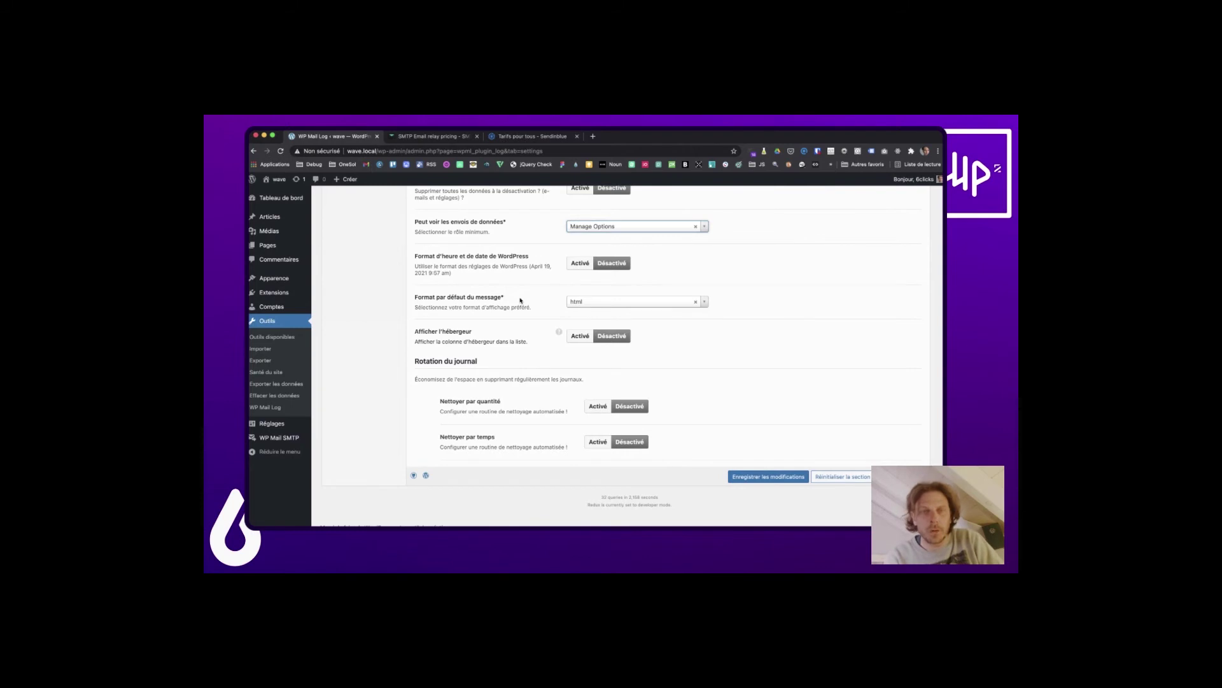
Check the available default message formats in the WP Mail Logging settings and keep html selected.
drag(414, 299, 513, 295)
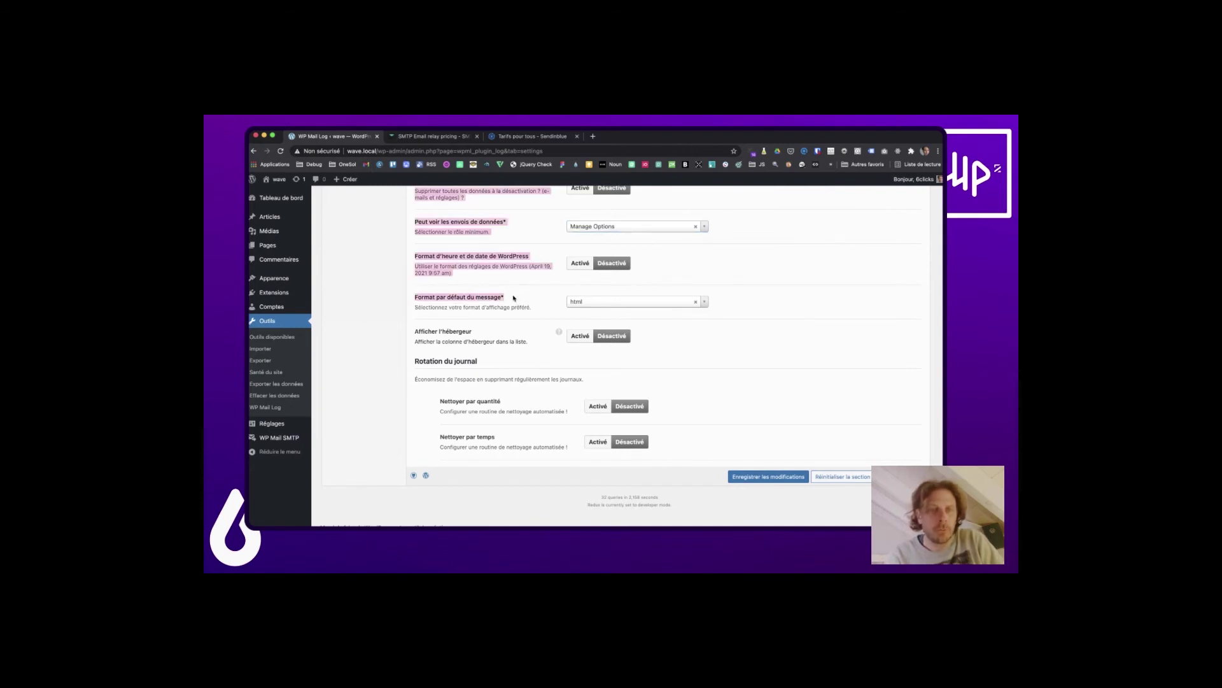
click(513, 295)
click(585, 301)
click(584, 301)
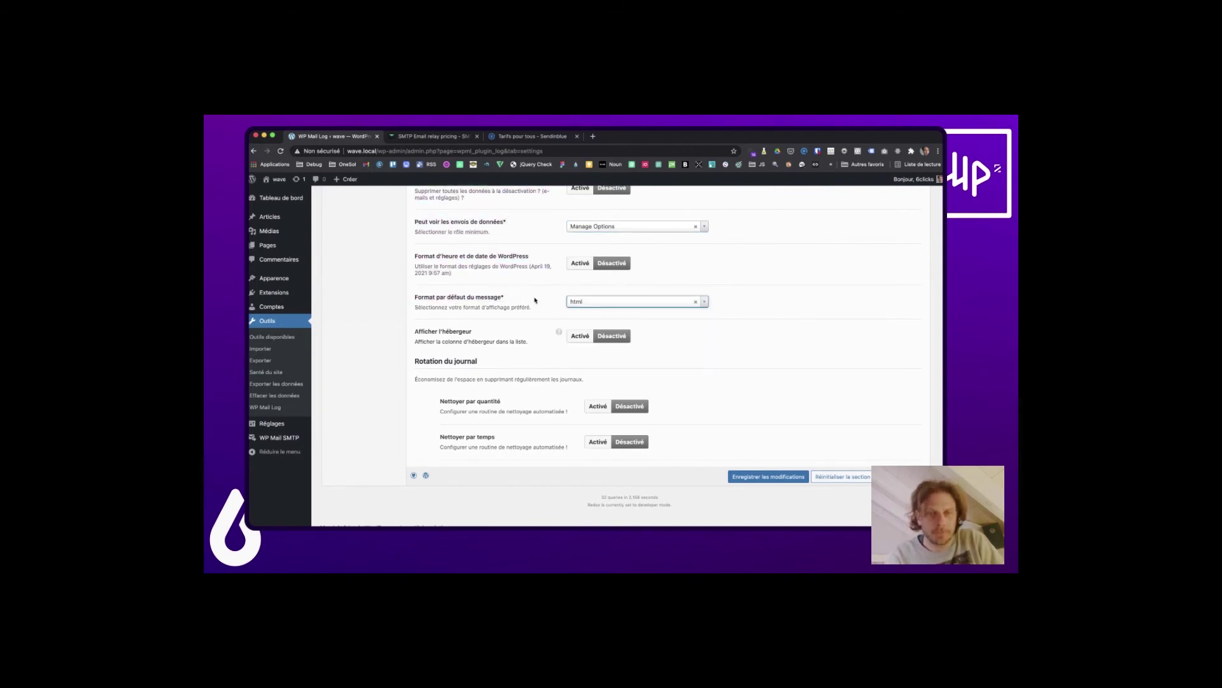
scroll(580, 301, down, 1)
click(580, 301)
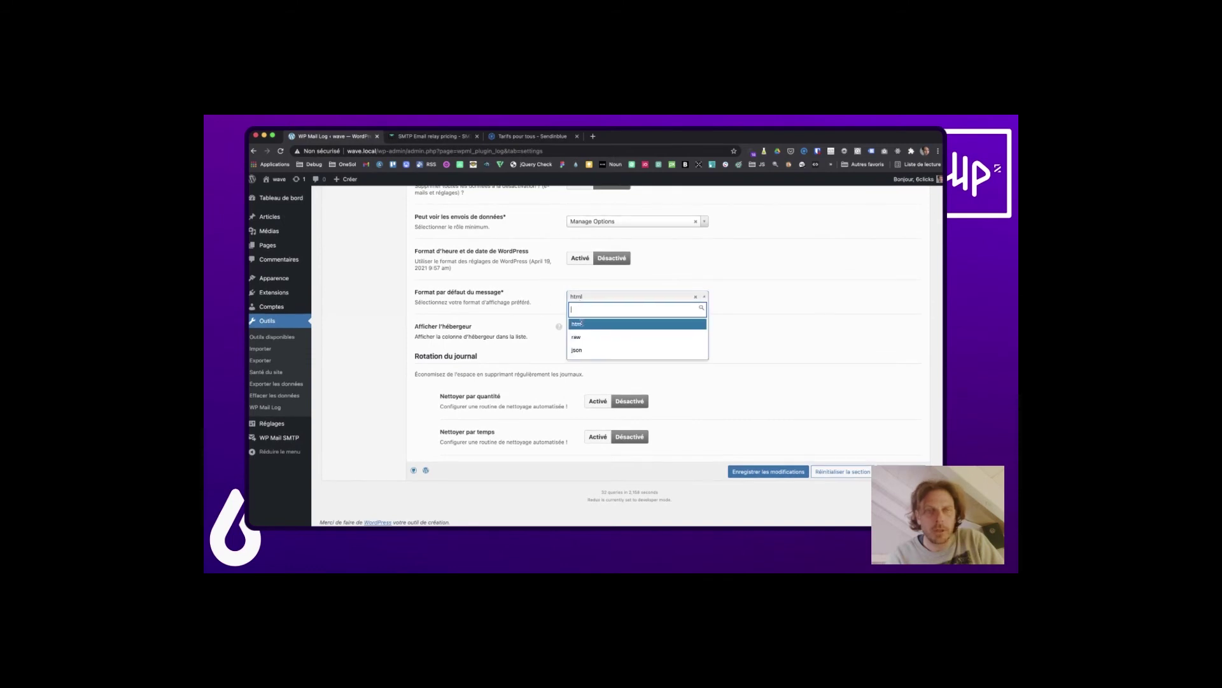
click(576, 319)
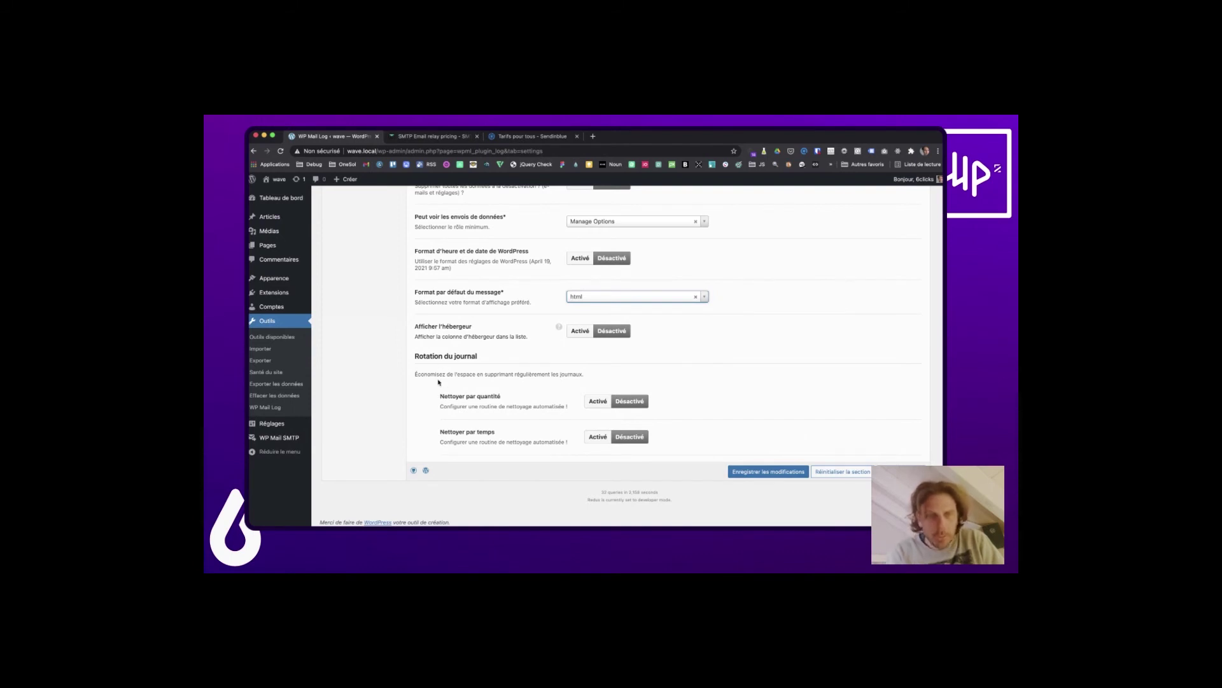
View WP Mail Logging's Choix Objet and Importer / Exporter sections, finishing back on the email log.
scroll(446, 382, up, 5)
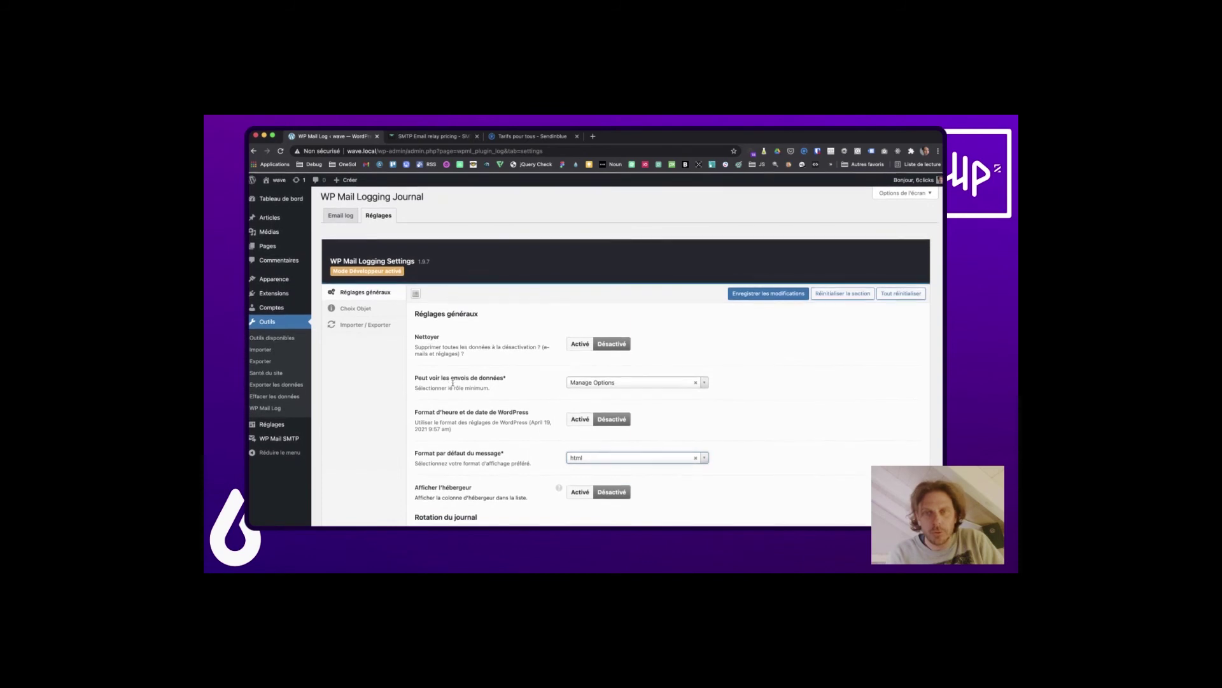
click(371, 308)
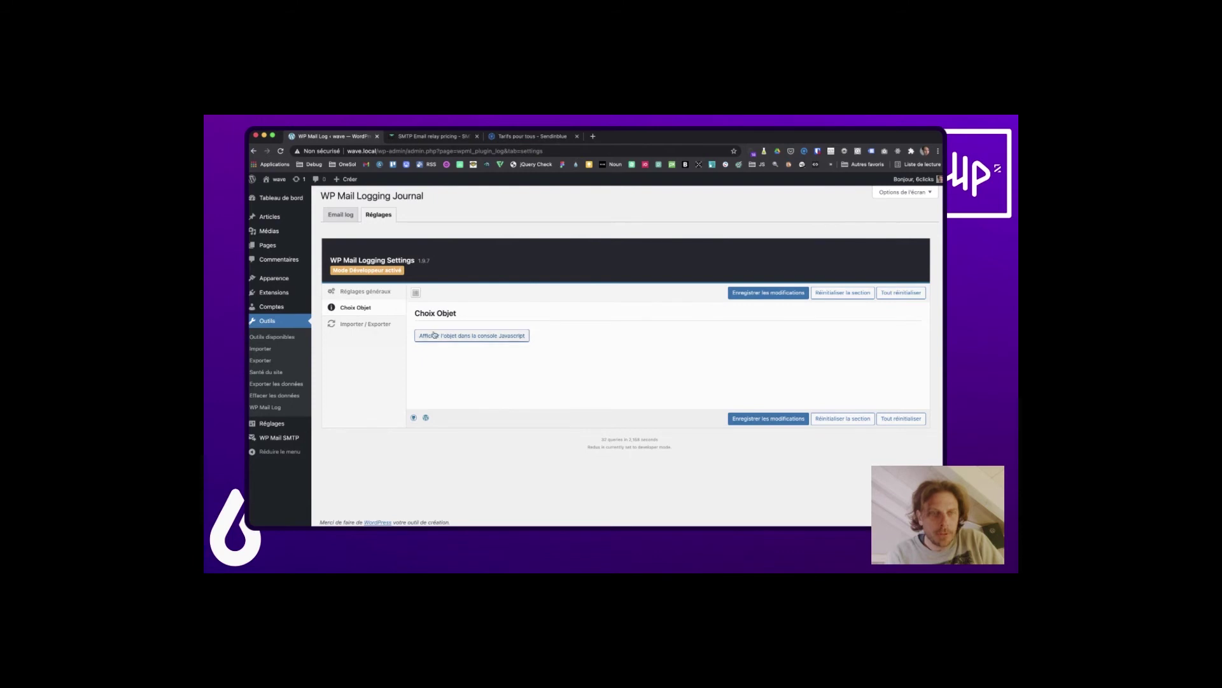
click(369, 326)
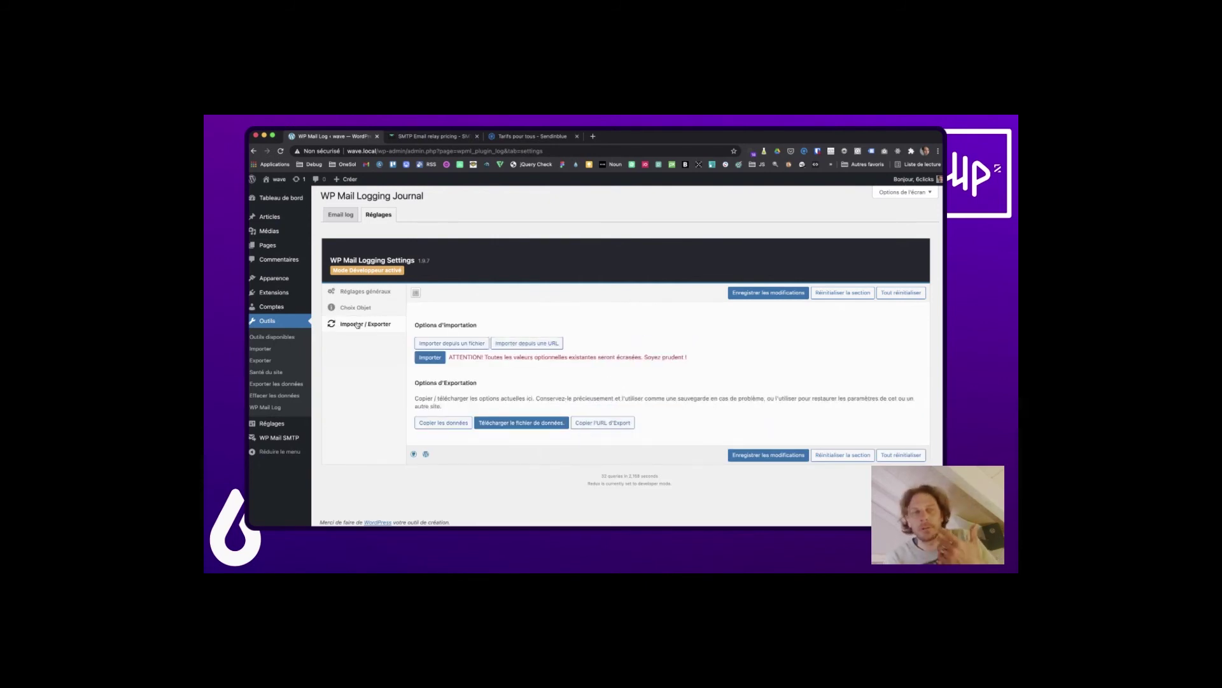
click(340, 215)
mouse_move(308, 294)
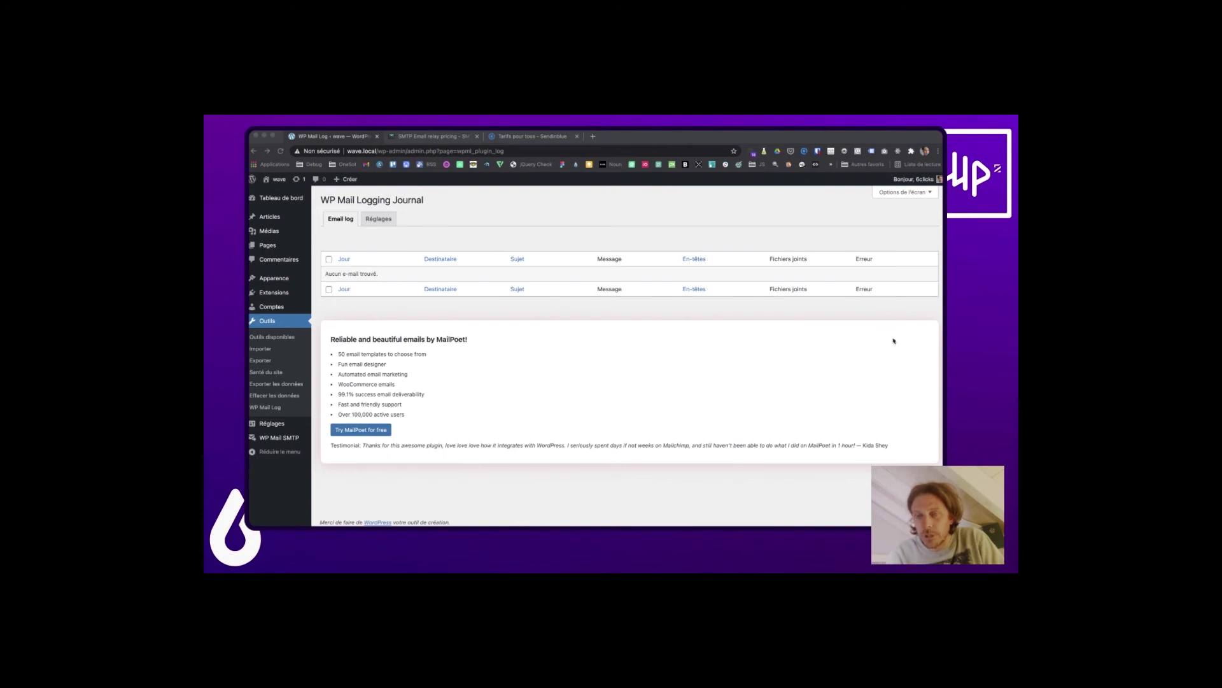
Switch to Local and open MailHog from the wave site's utilities.
key(super+Tab)
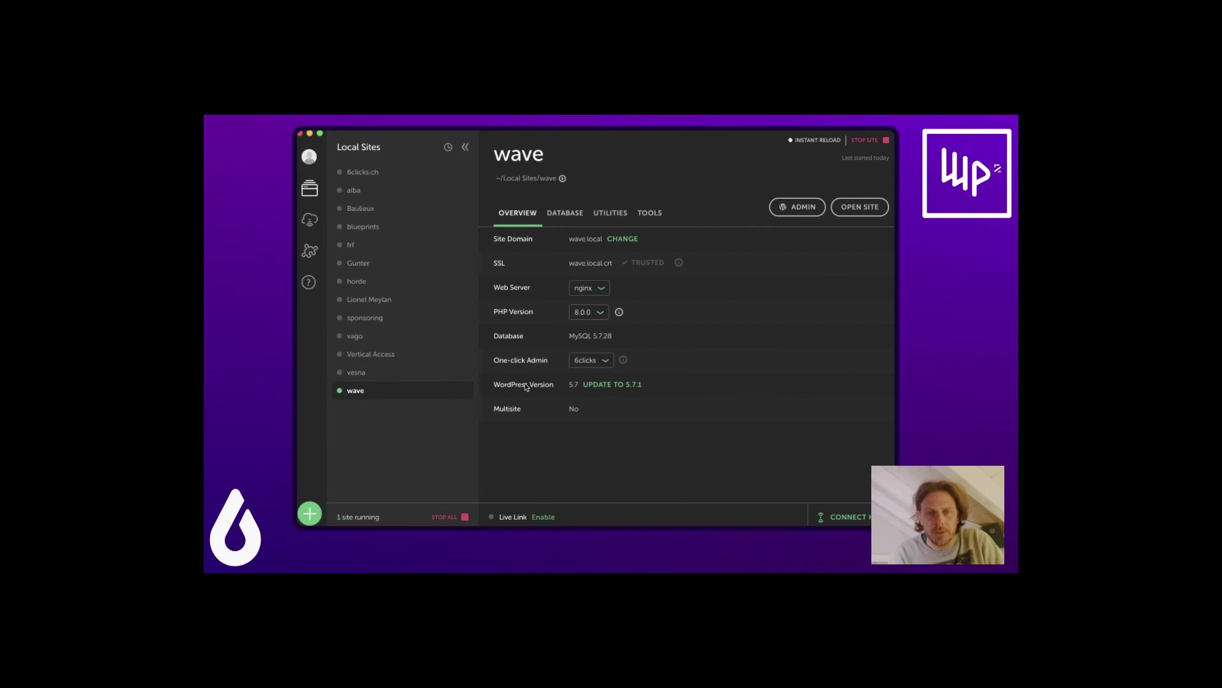
click(566, 214)
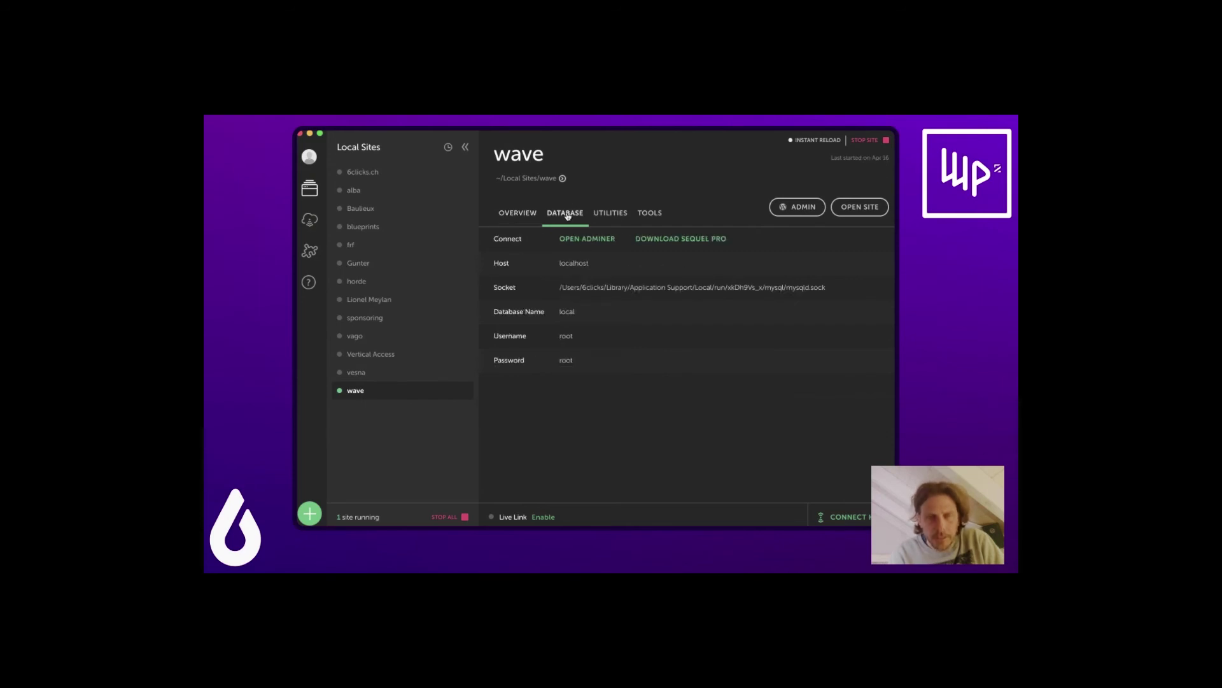
click(604, 217)
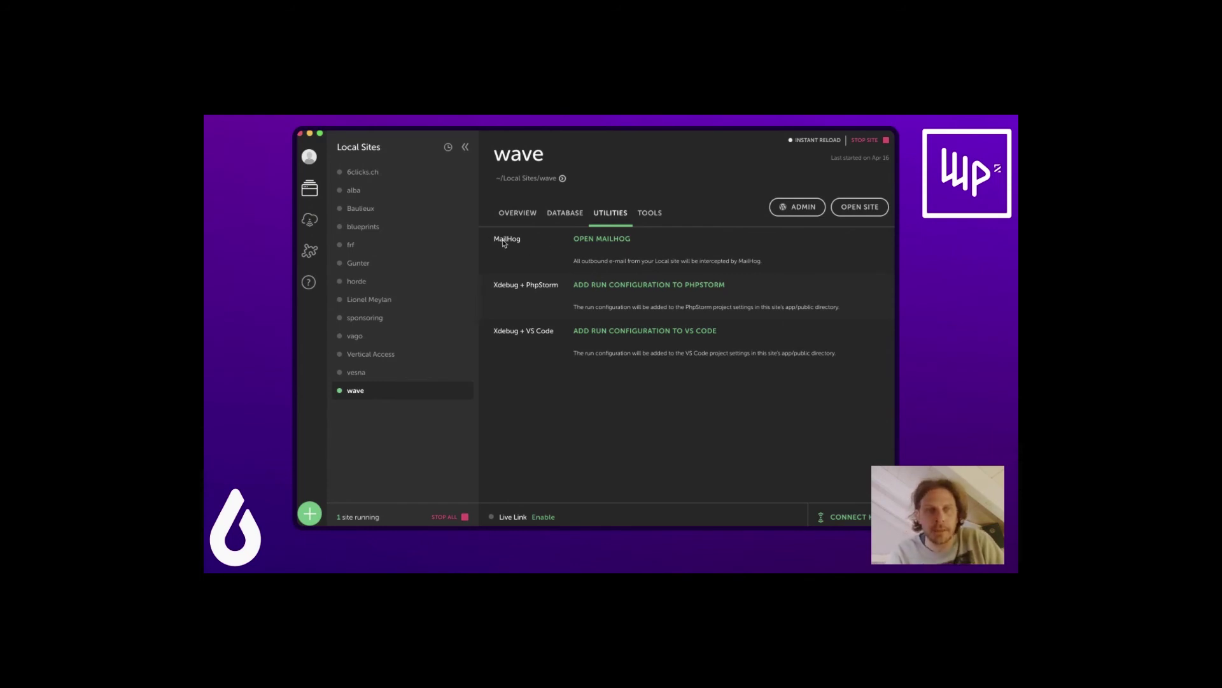
click(598, 239)
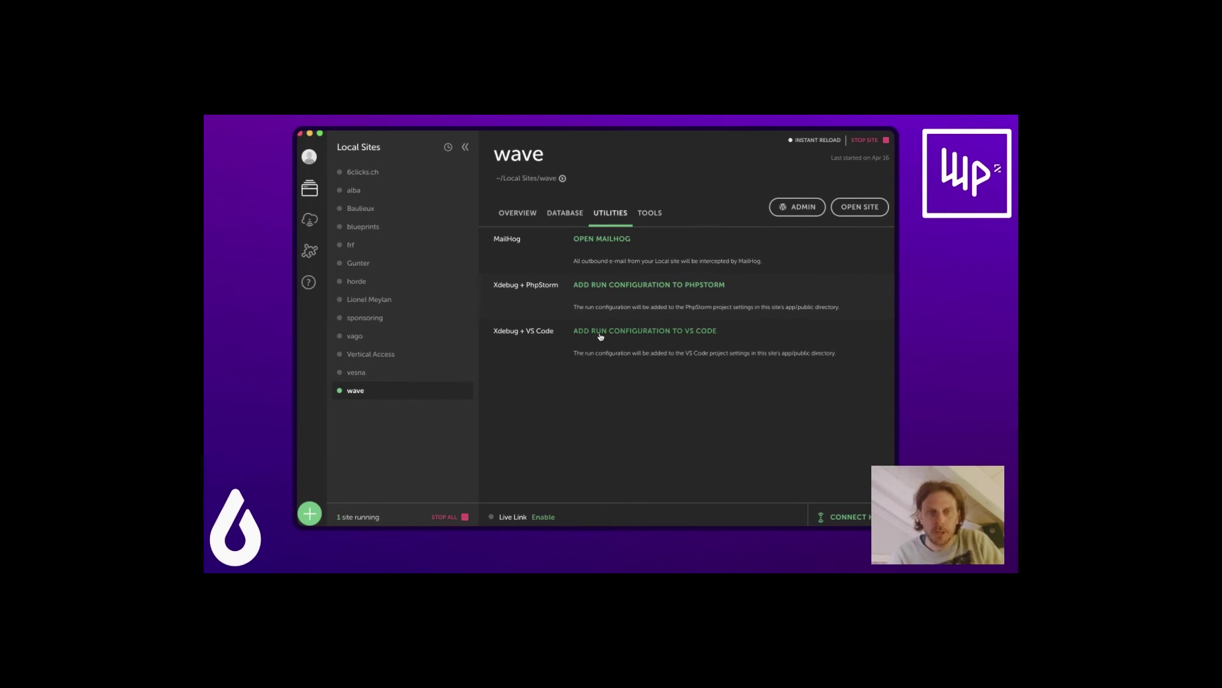
Look through the wave site's tools, including Image Optimizer, its overview and database details, and its MailHog and Xdebug utilities in Local.
click(647, 212)
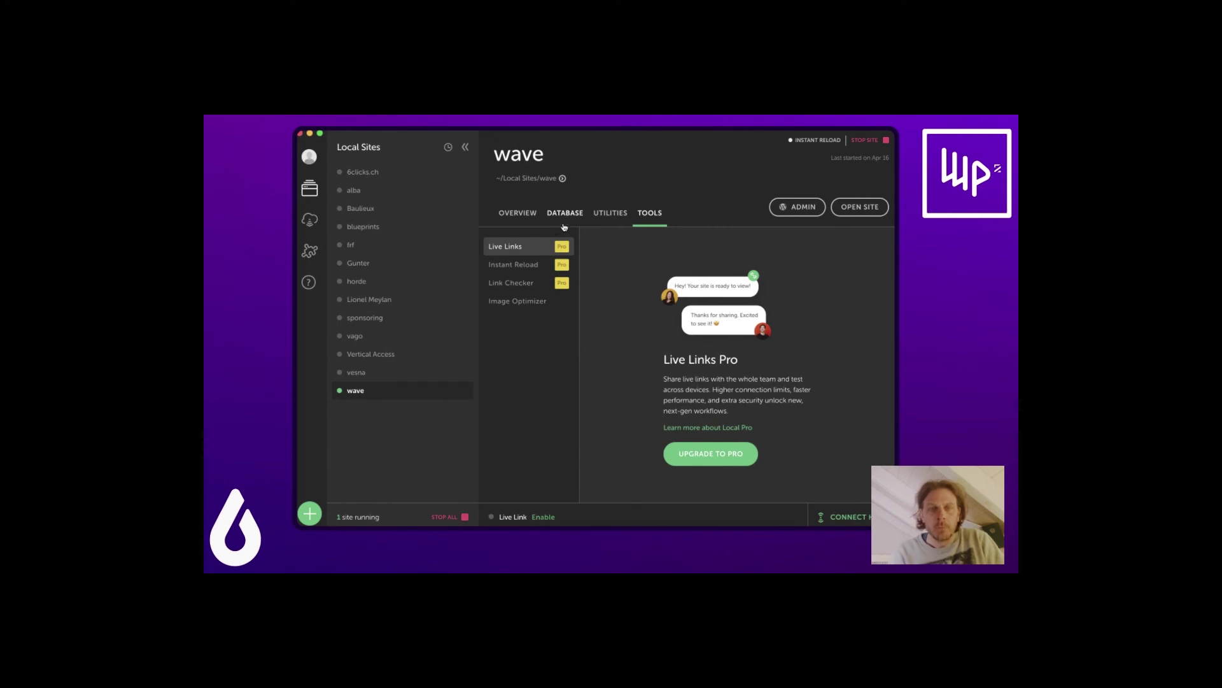
click(606, 214)
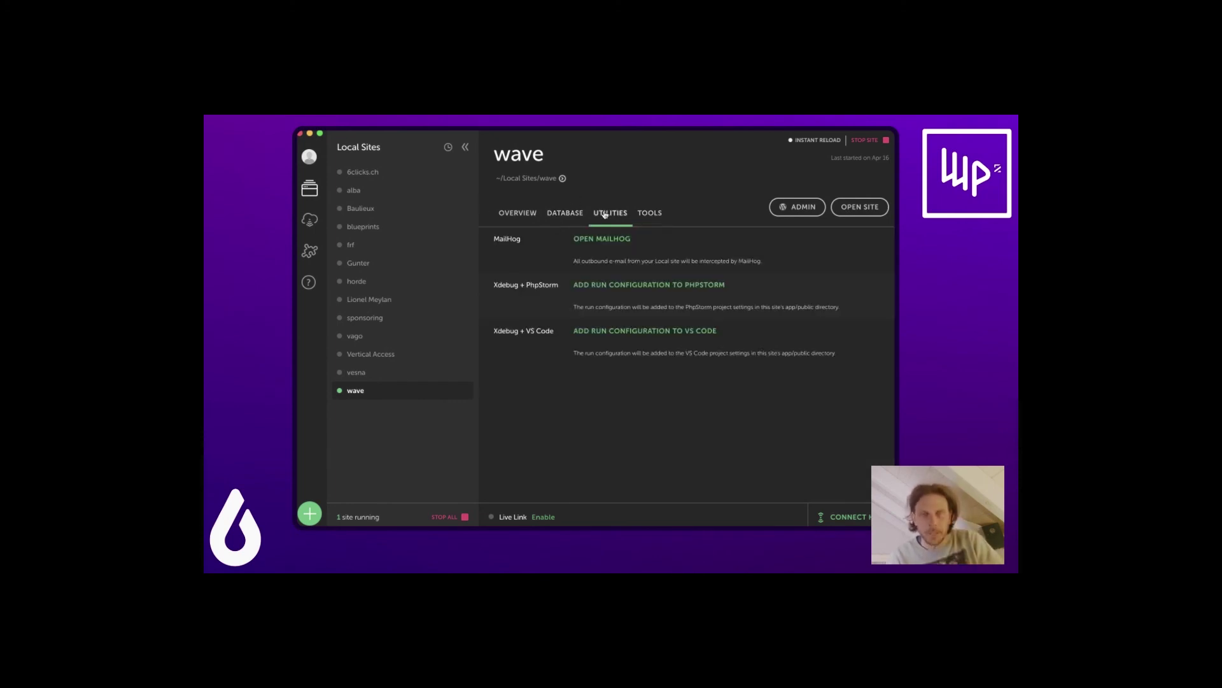
click(644, 213)
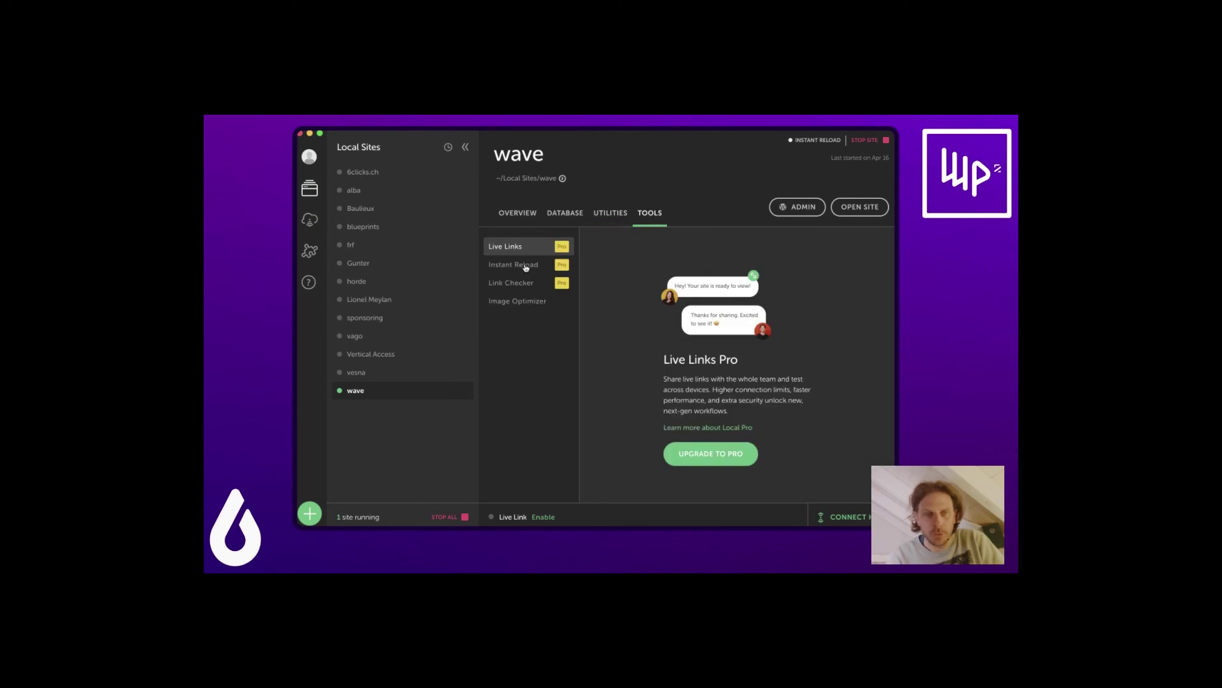
click(506, 304)
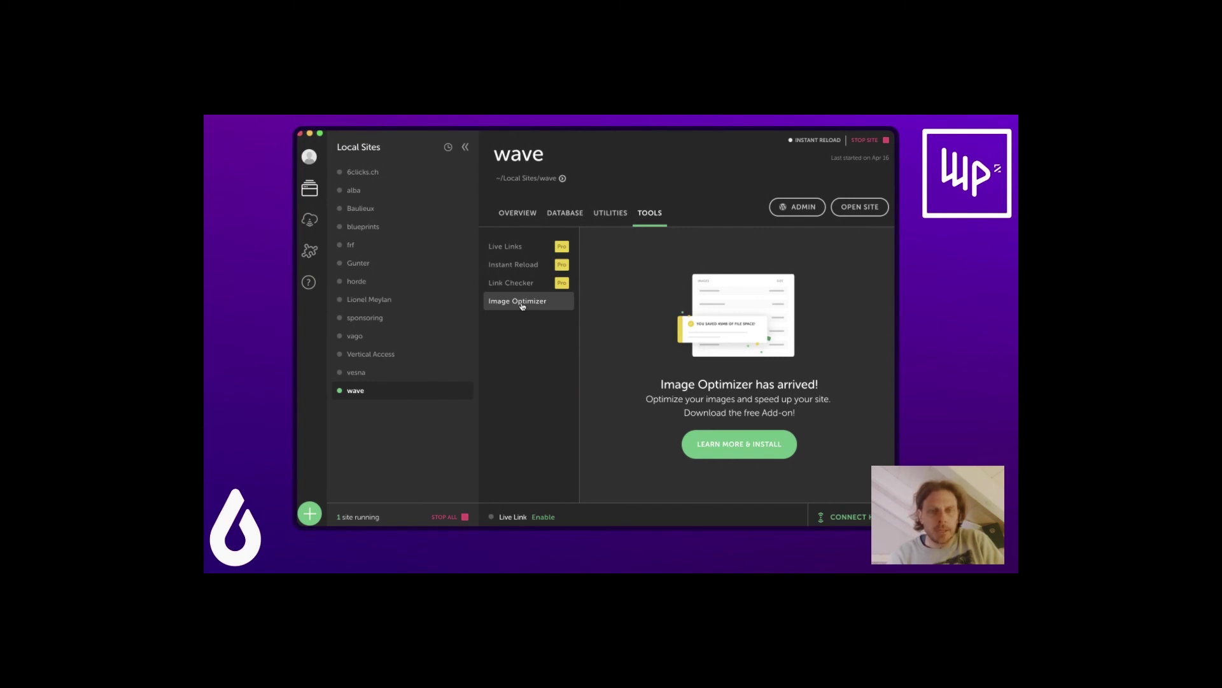
click(509, 214)
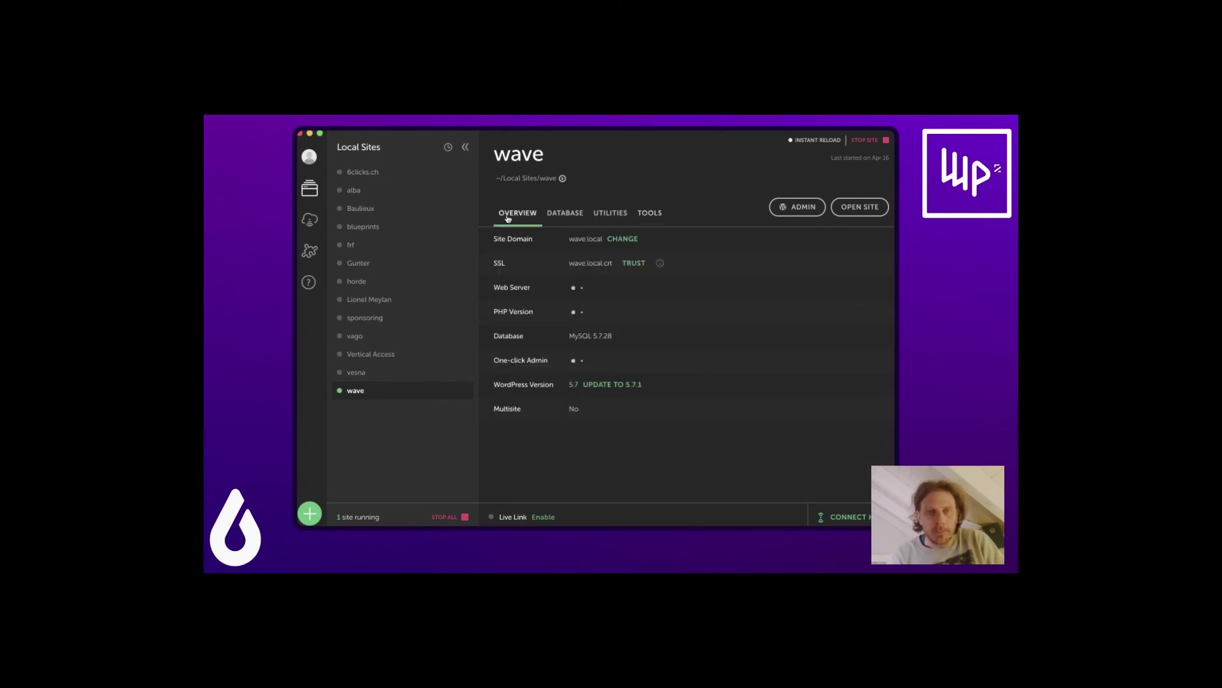
click(564, 215)
click(608, 220)
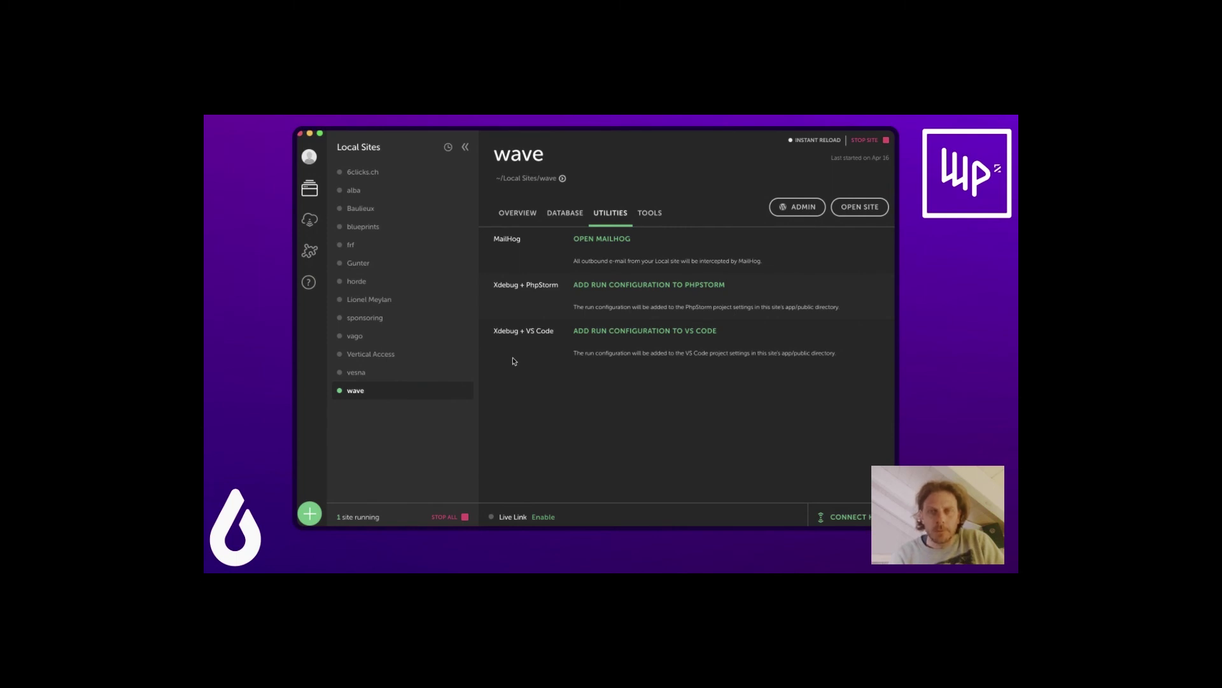
click(650, 214)
click(611, 213)
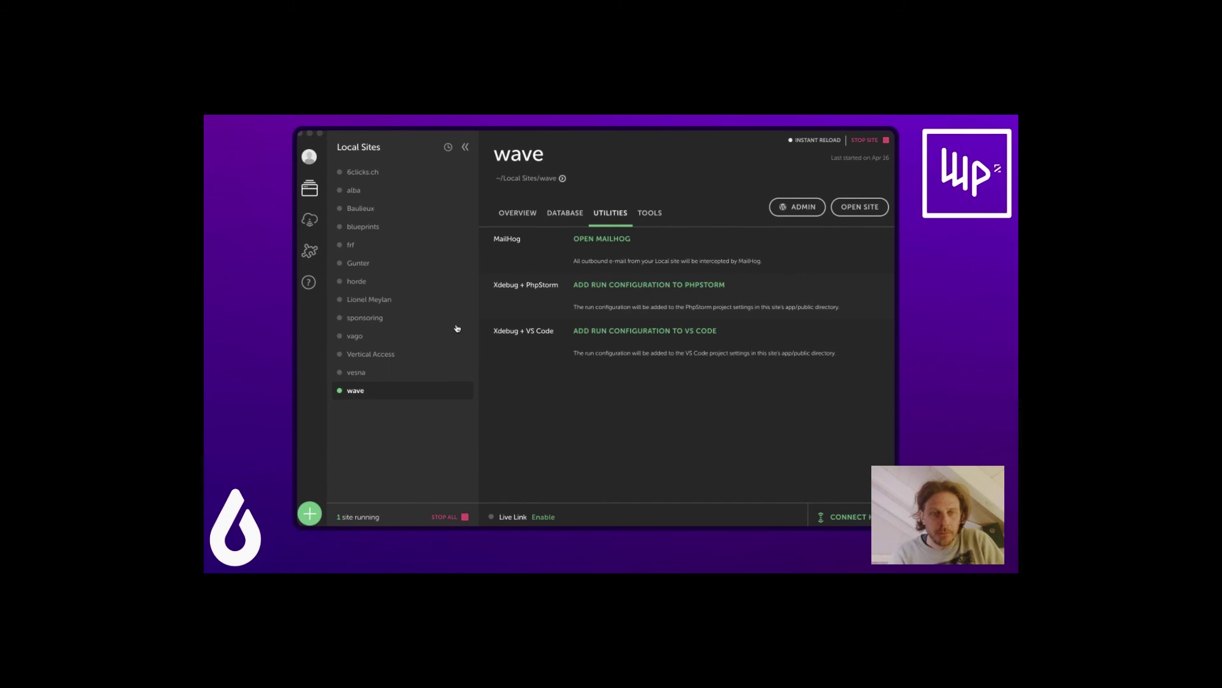
Switch to the MailHog inbox in the browser and open the project's GitHub repository.
key(super+Tab)
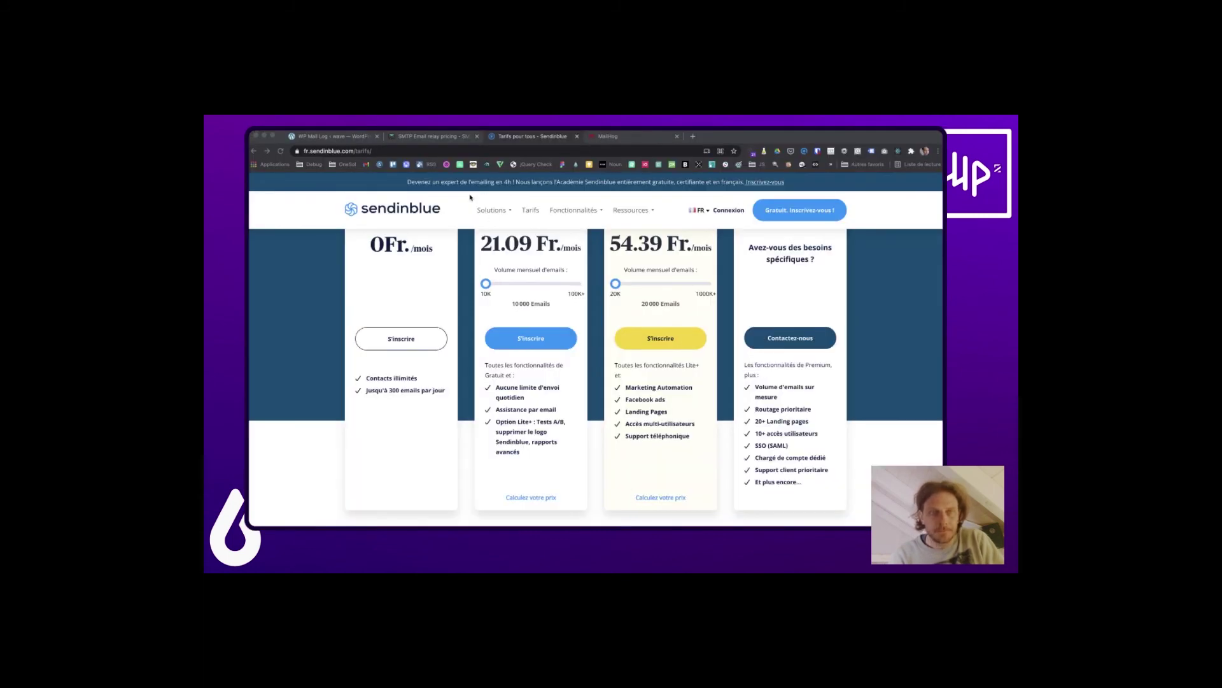
key(ctrl+Tab)
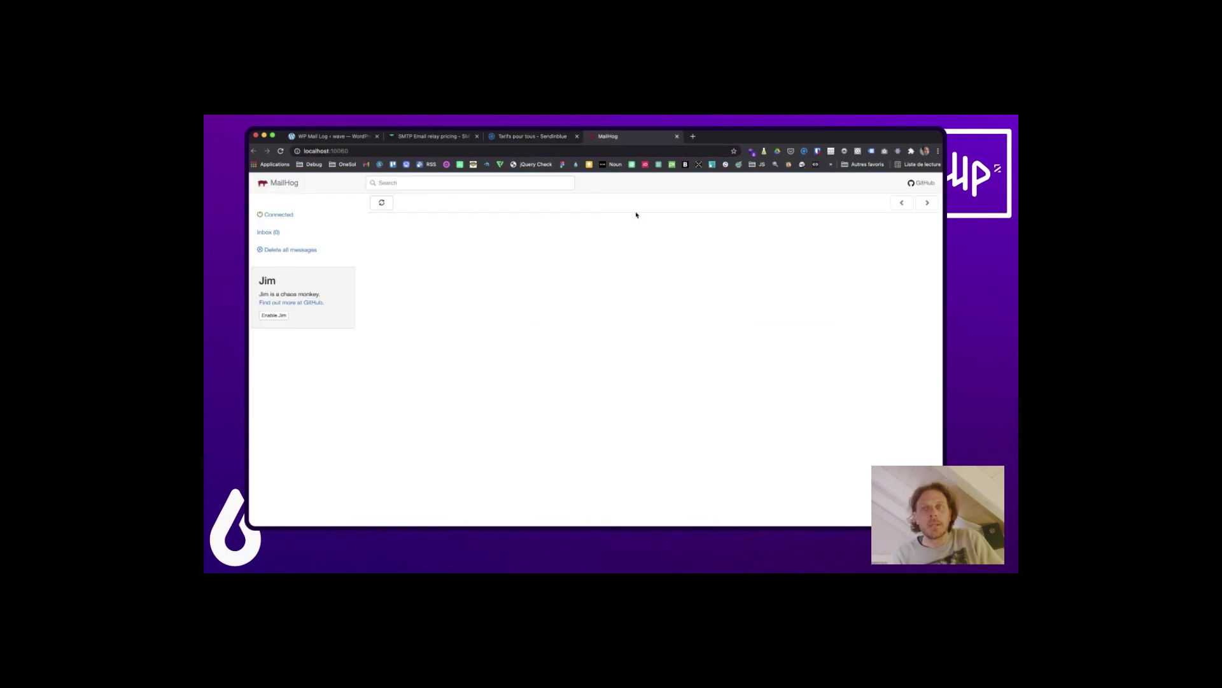
click(921, 183)
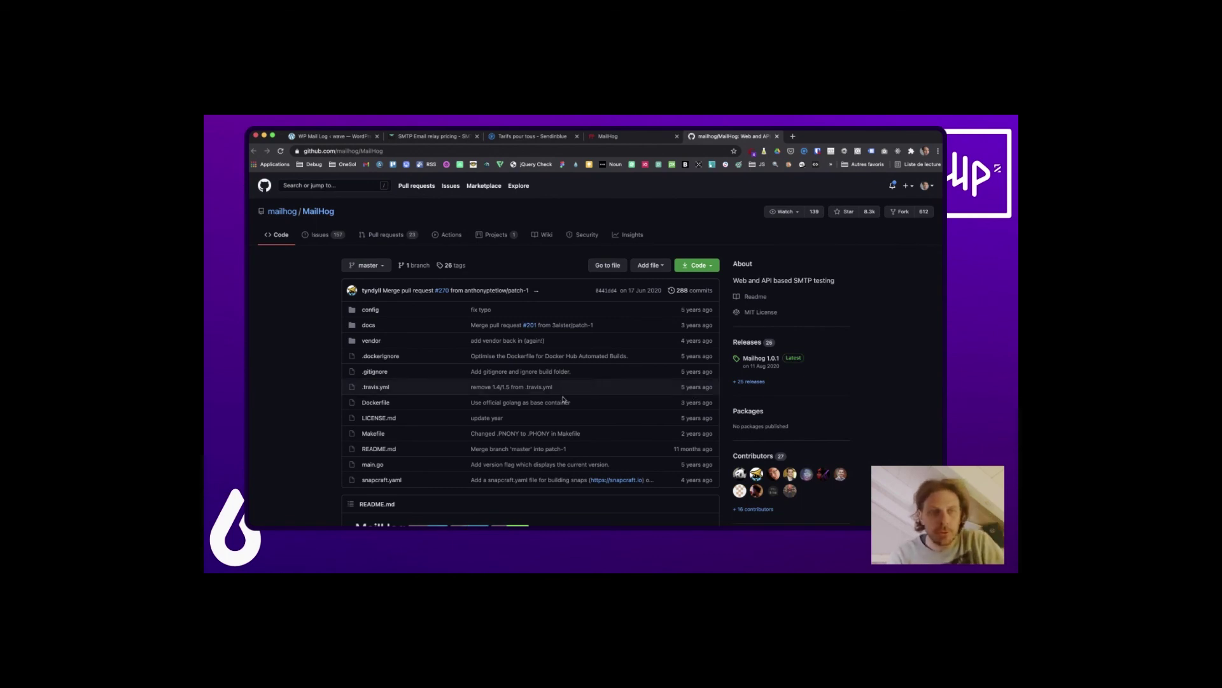
Examine the MailHog repository's README, from its overview and installation instructions to the contributing and licence sections.
scroll(573, 407, down, 5)
scroll(539, 438, down, 3)
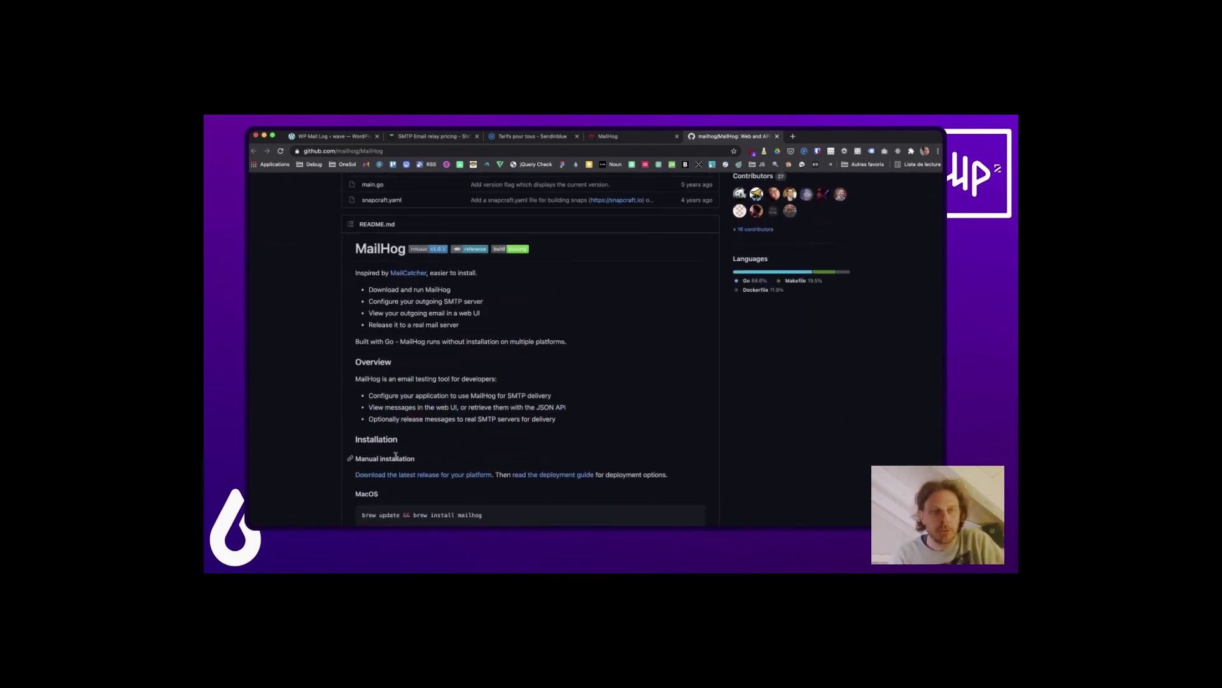
scroll(395, 456, down, 8)
scroll(395, 455, down, 20)
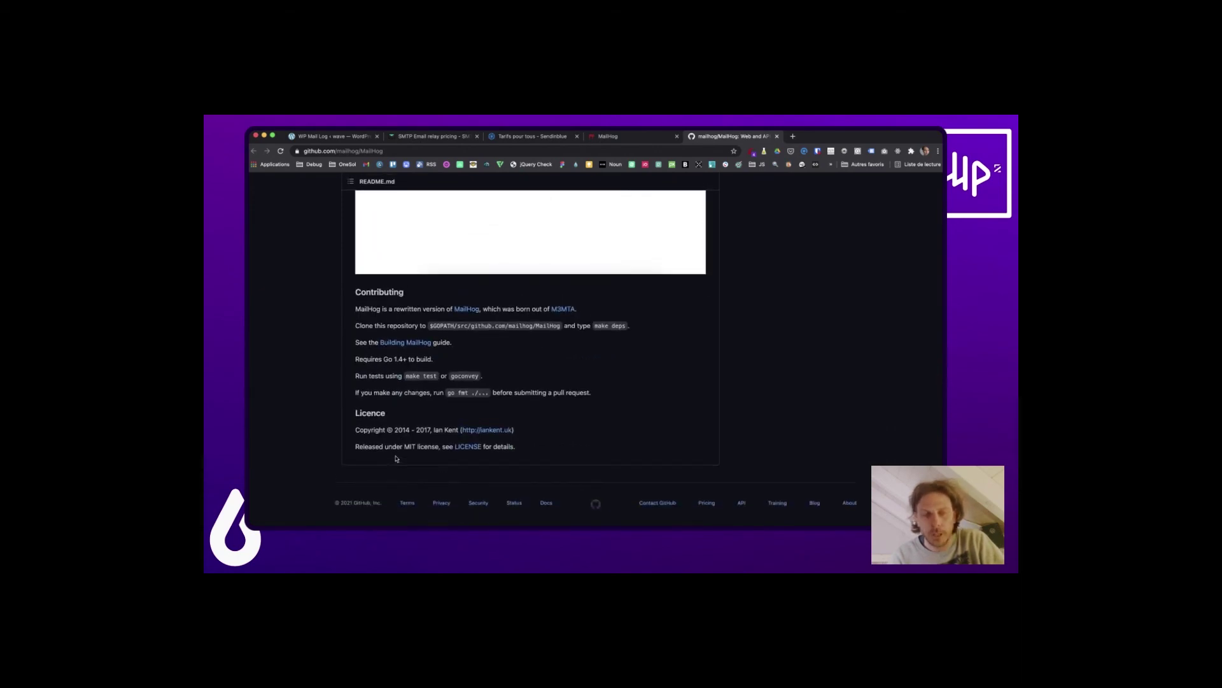
scroll(396, 457, up, 20)
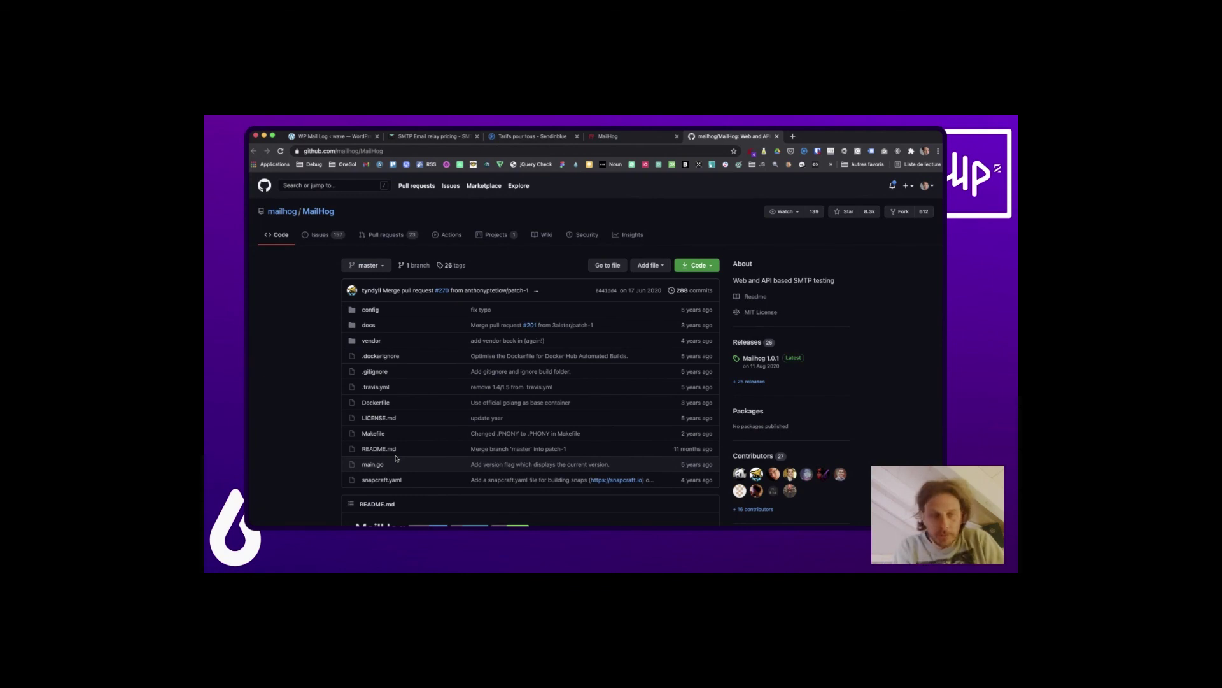
scroll(395, 457, down, 8)
scroll(395, 458, down, 10)
scroll(395, 457, down, 12)
scroll(395, 457, up, 20)
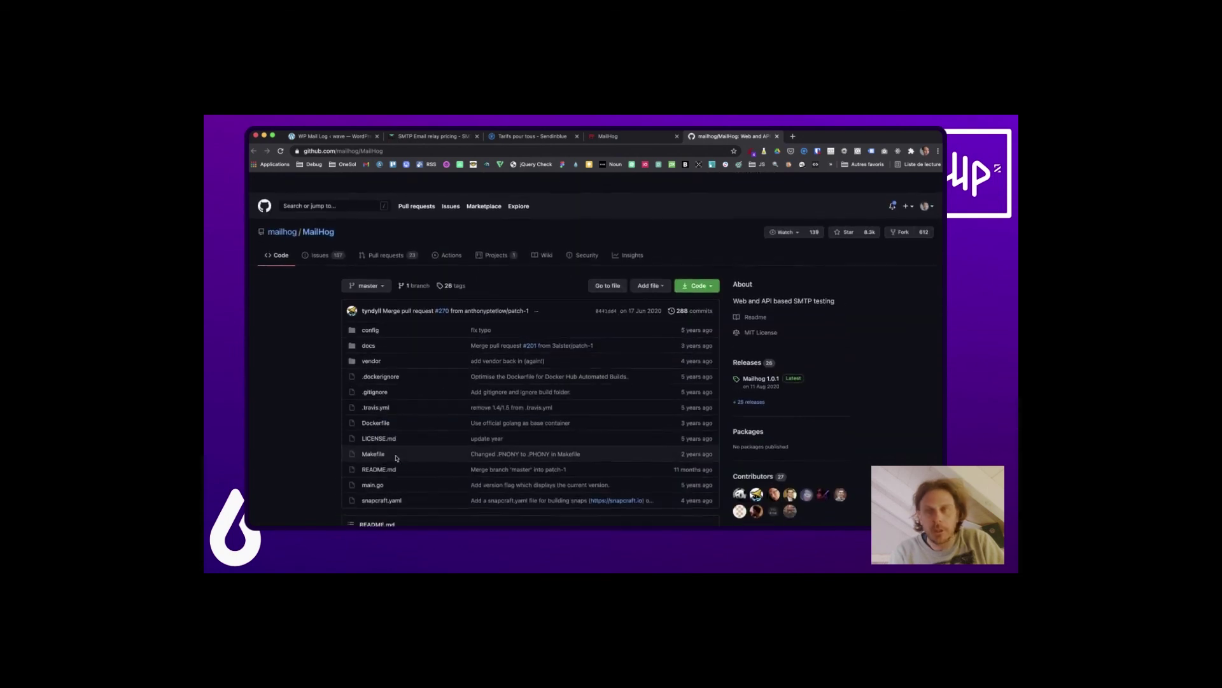